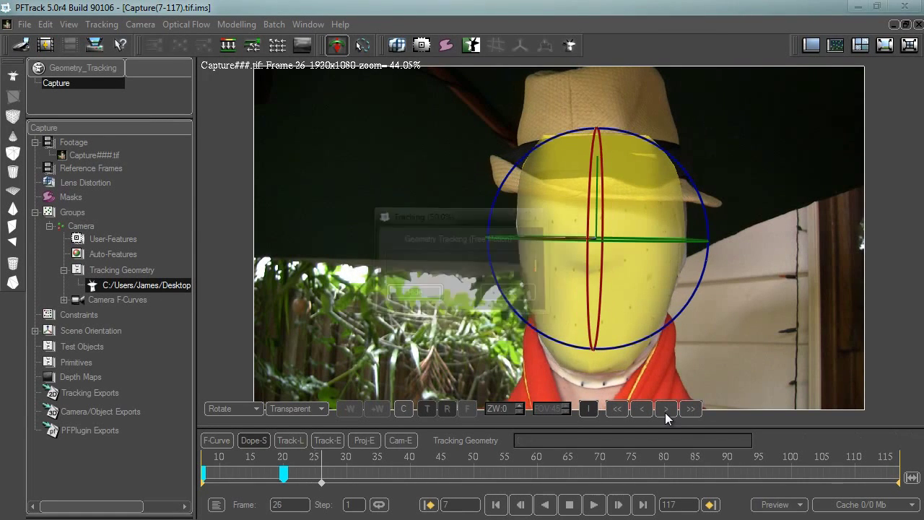
# Track the head geometry forward one frame at a time to frame 29, toggling the mesh's visibility to check its alignment.
pyautogui.click(664, 412)
pyautogui.click(665, 412)
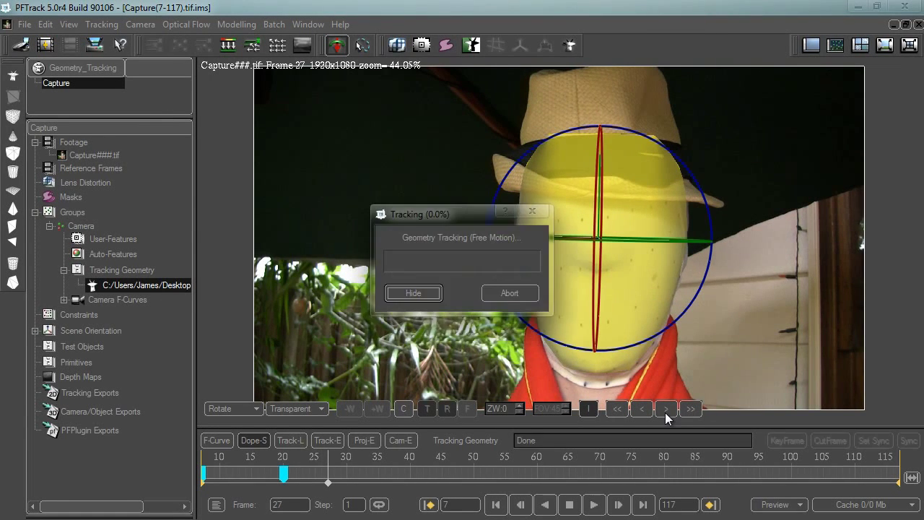
pyautogui.click(665, 410)
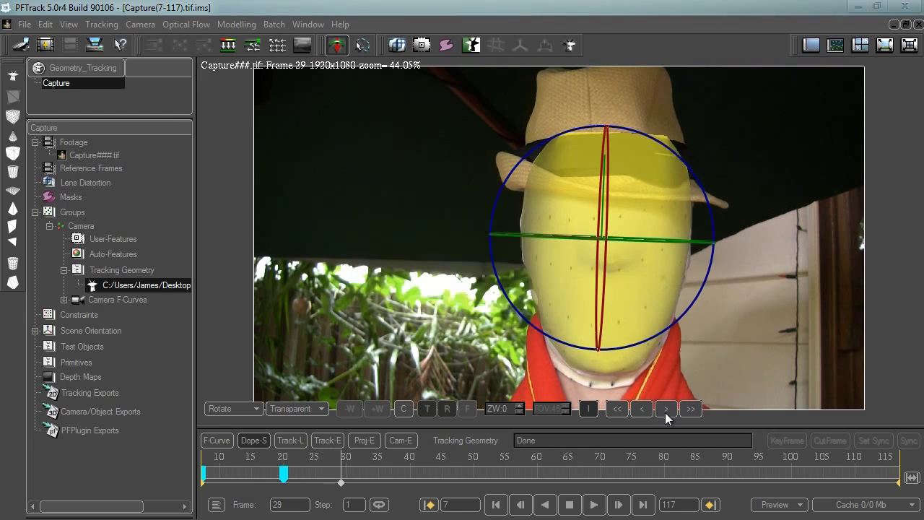
pyautogui.press('h')
pyautogui.press('h')
pyautogui.press('h')
pyautogui.press('h')
pyautogui.press('h')
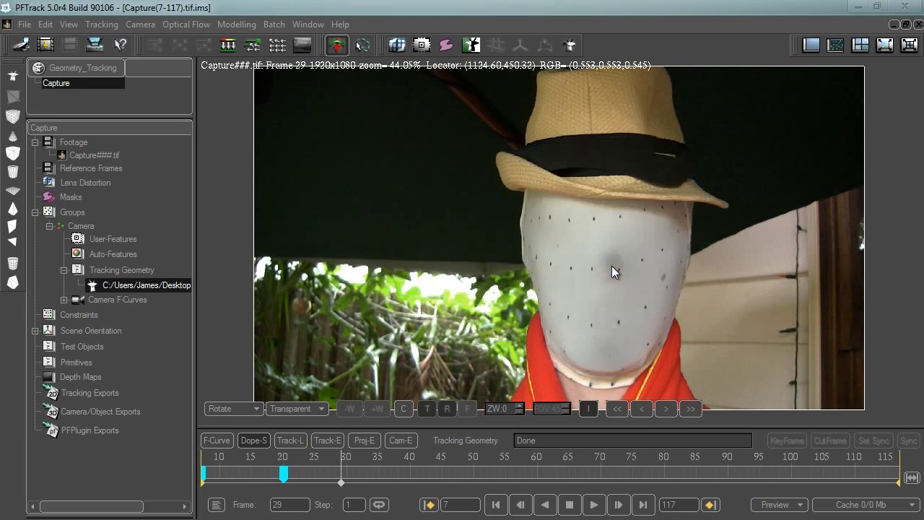
pyautogui.press('h')
# Continue tracking the head geometry forward one frame at a time to frame 46.
pyautogui.click(670, 408)
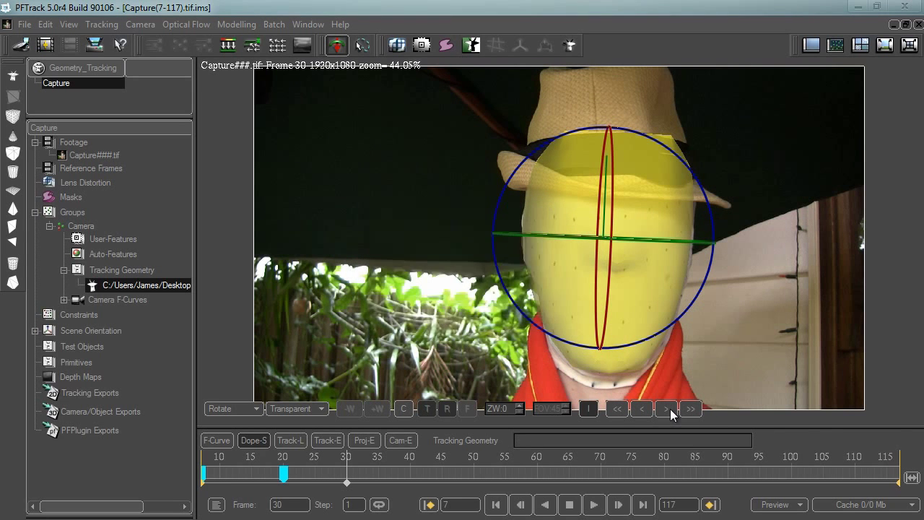
pyautogui.click(670, 408)
pyautogui.click(670, 408)
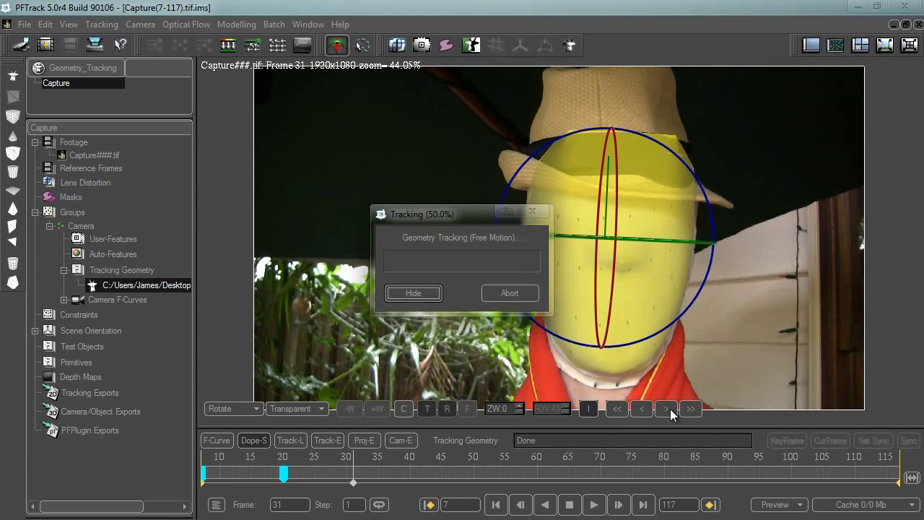
pyautogui.click(670, 408)
pyautogui.click(669, 409)
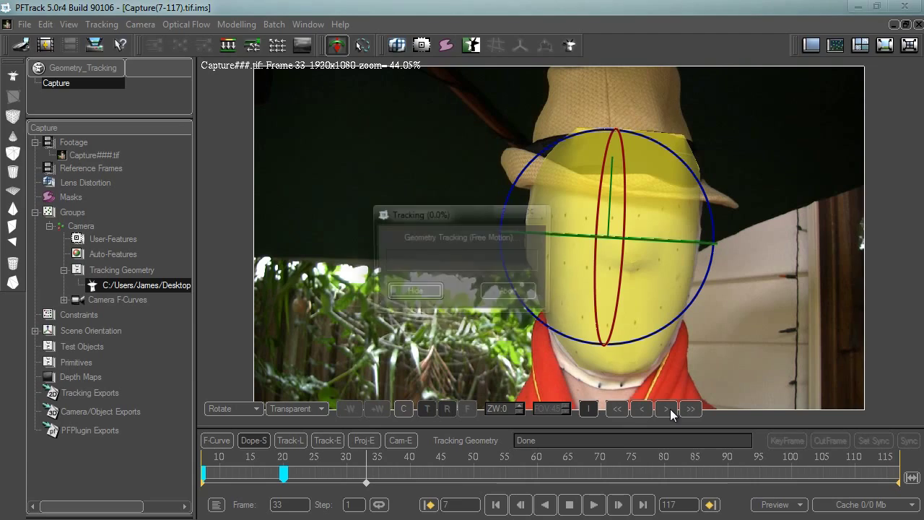
pyautogui.click(670, 409)
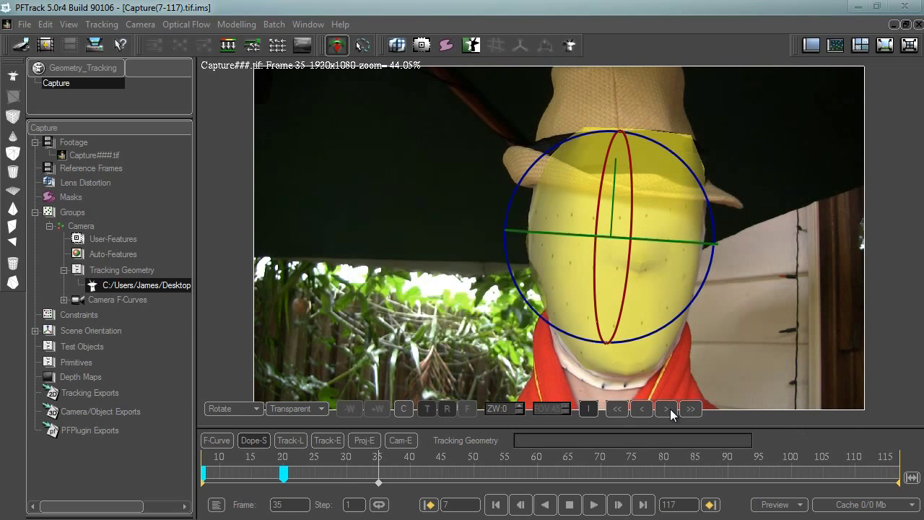
pyautogui.click(670, 408)
pyautogui.click(669, 408)
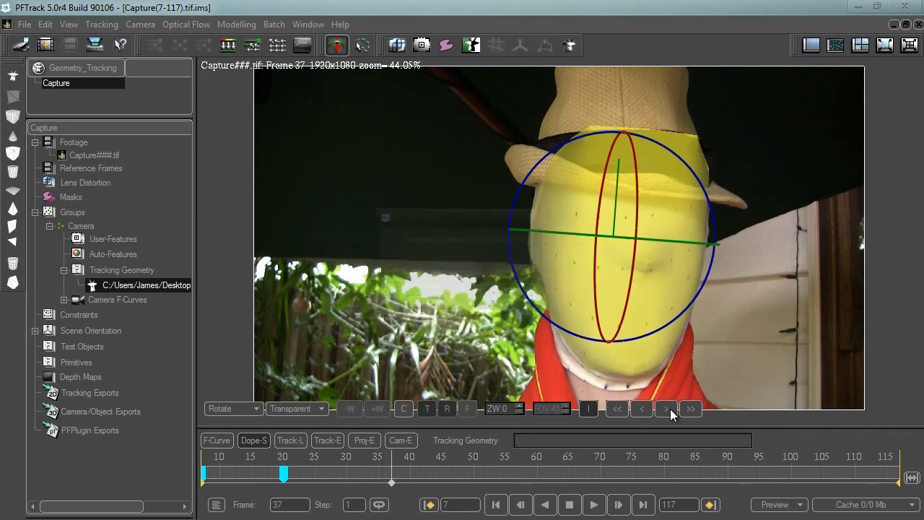
pyautogui.click(669, 408)
pyautogui.click(669, 408)
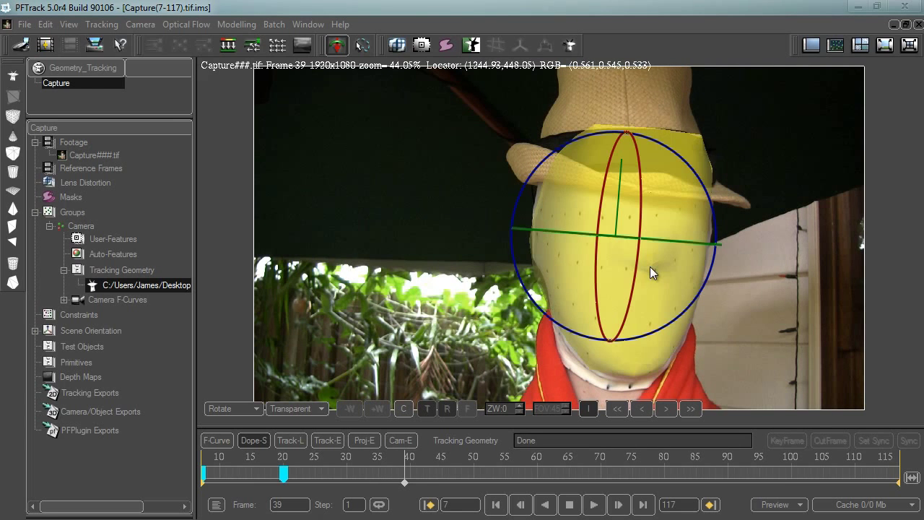
pyautogui.click(667, 408)
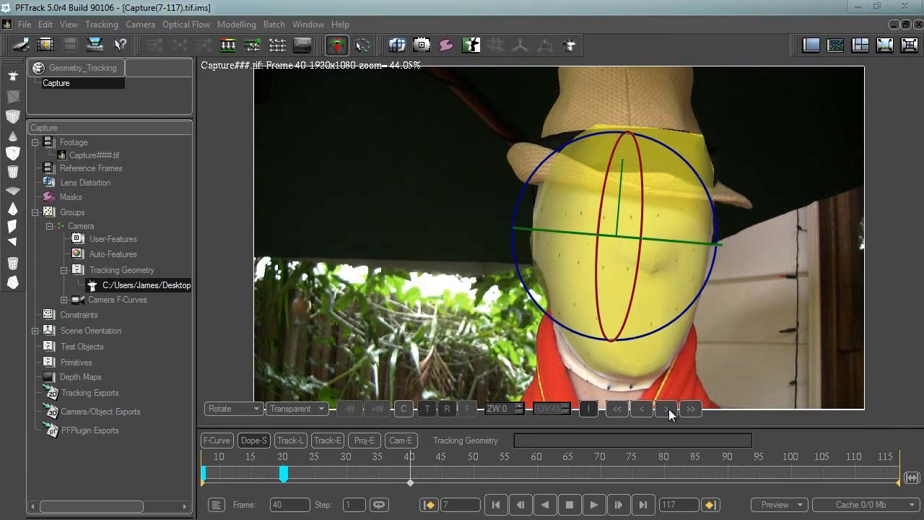
pyautogui.click(668, 409)
pyautogui.click(668, 408)
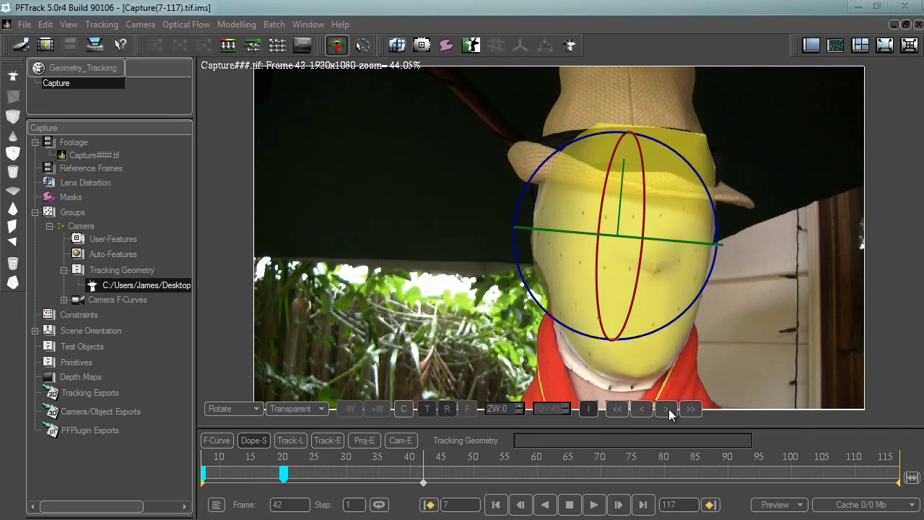
pyautogui.click(668, 409)
pyautogui.click(668, 409)
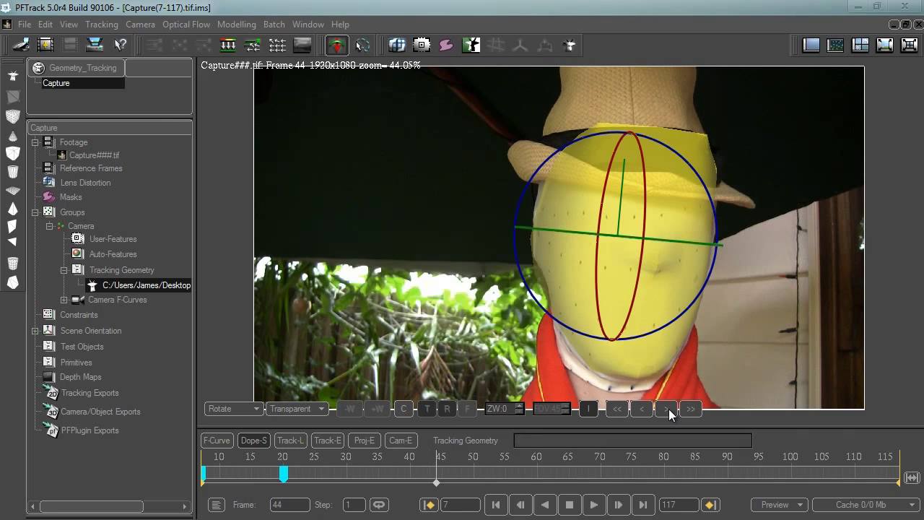
pyautogui.click(668, 408)
pyautogui.click(668, 408)
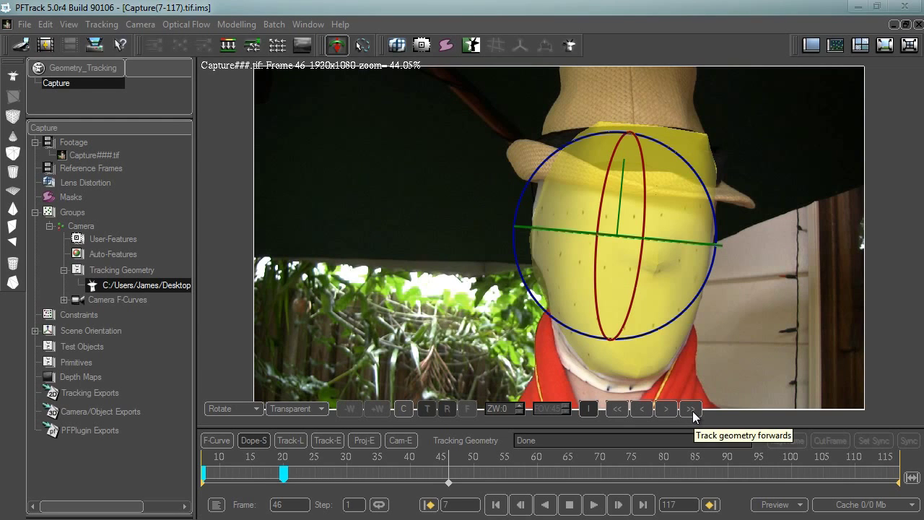
# Track the geometry forwards through the rest of the clip and toggle the mesh's visibility at frame 66 to check its fit.
pyautogui.click(691, 408)
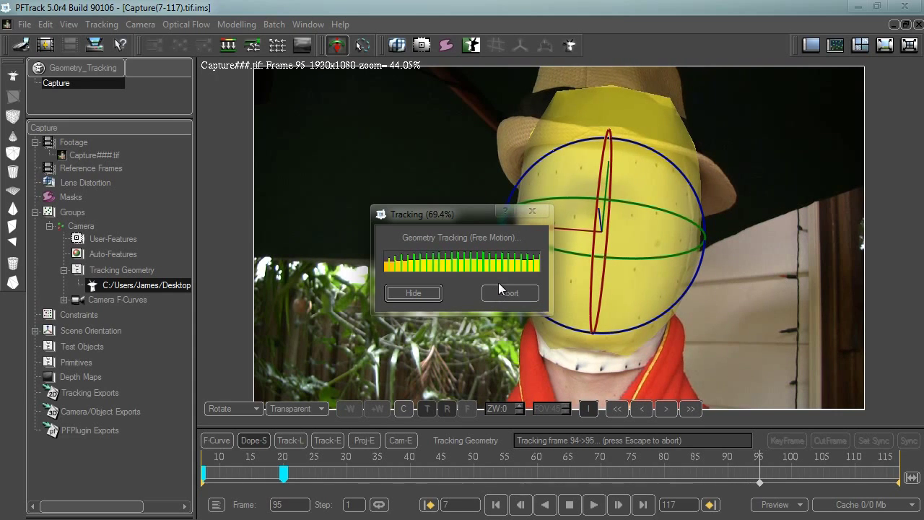
pyautogui.moveTo(439, 212); pyautogui.dragTo(321, 212)
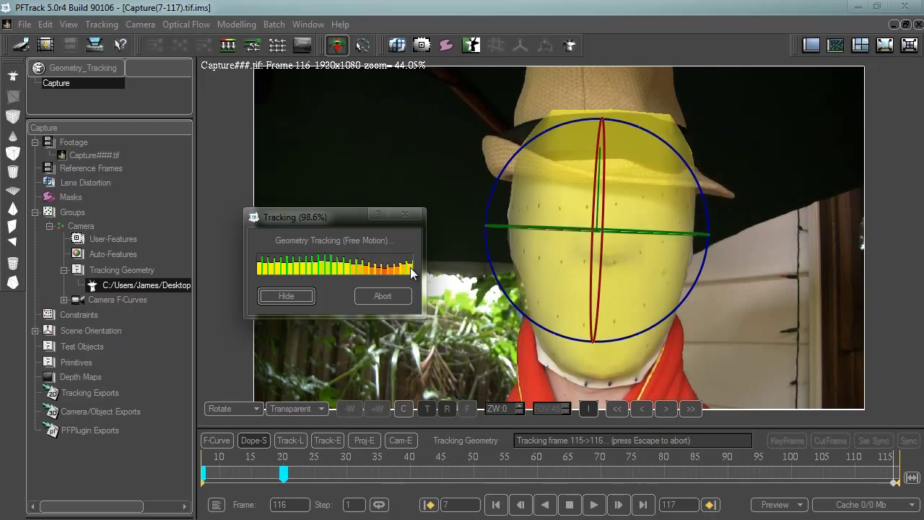
pyautogui.moveTo(446, 488); pyautogui.dragTo(576, 489)
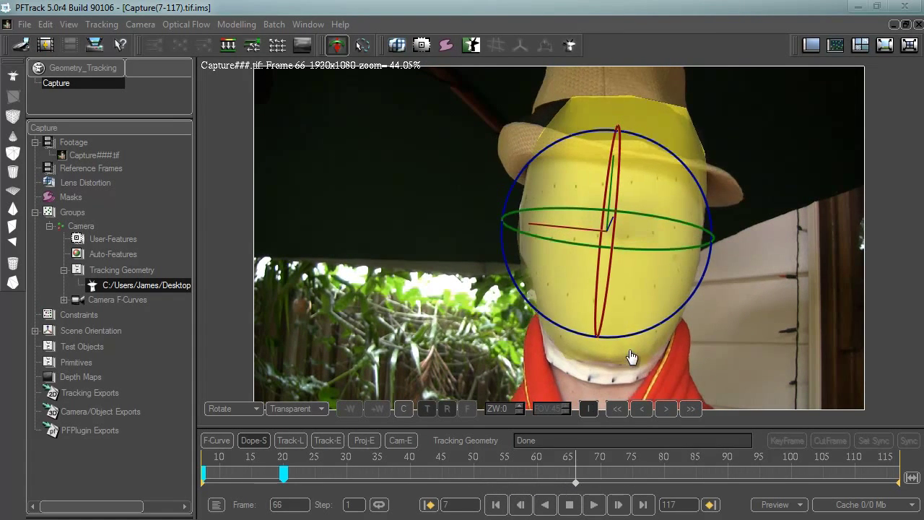
pyautogui.press('h')
pyautogui.press('h')
pyautogui.press('h')
pyautogui.press('h')
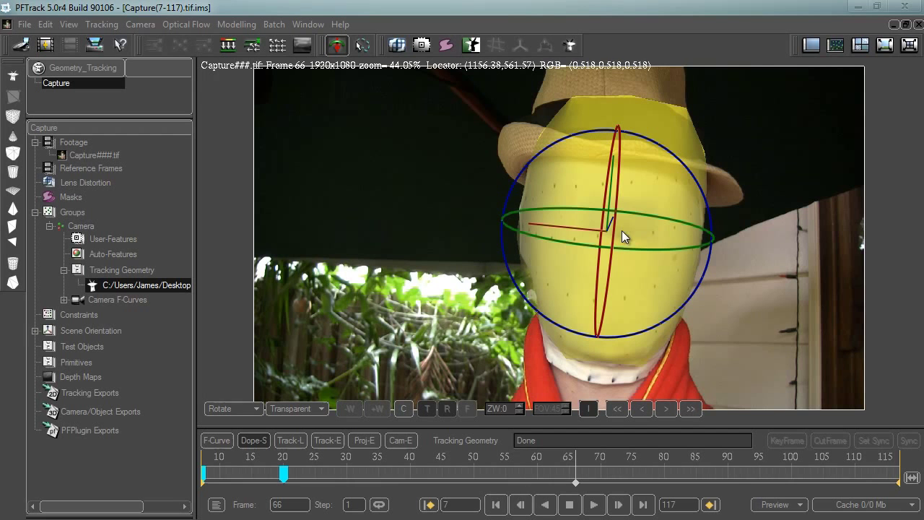
# Display the head mesh as Wireframe and scrub back to frame 7 to review the track.
pyautogui.click(287, 407)
pyautogui.click(281, 444)
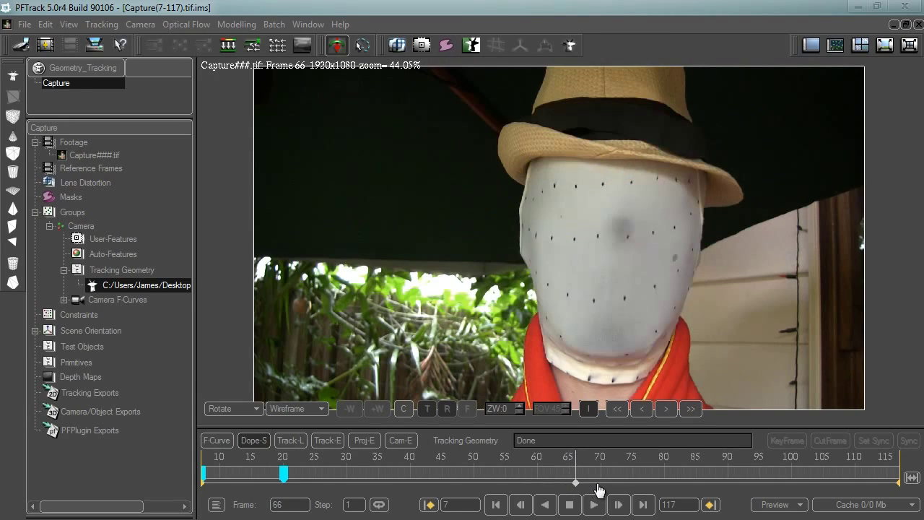
pyautogui.moveTo(599, 486); pyautogui.dragTo(183, 485)
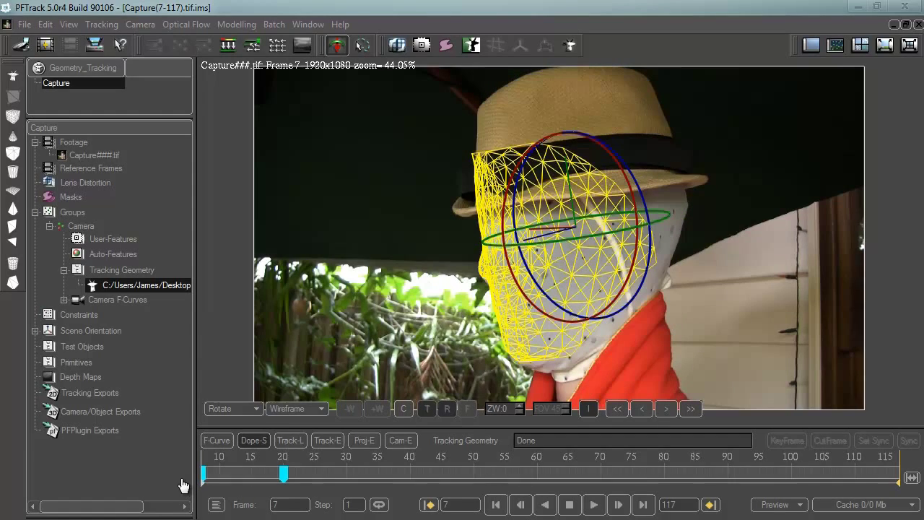
# Set the head mesh's display mode to Transparent.
pyautogui.click(299, 413)
pyautogui.click(316, 410)
pyautogui.click(286, 409)
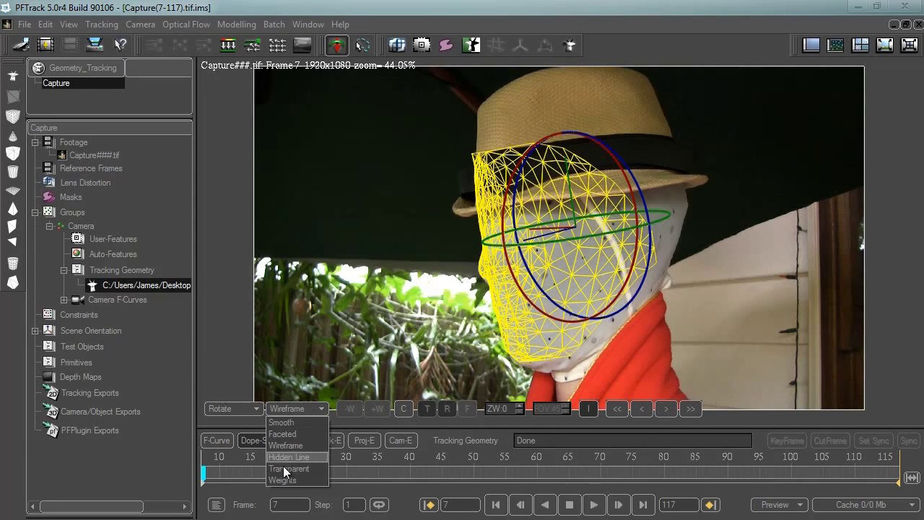
pyautogui.click(284, 469)
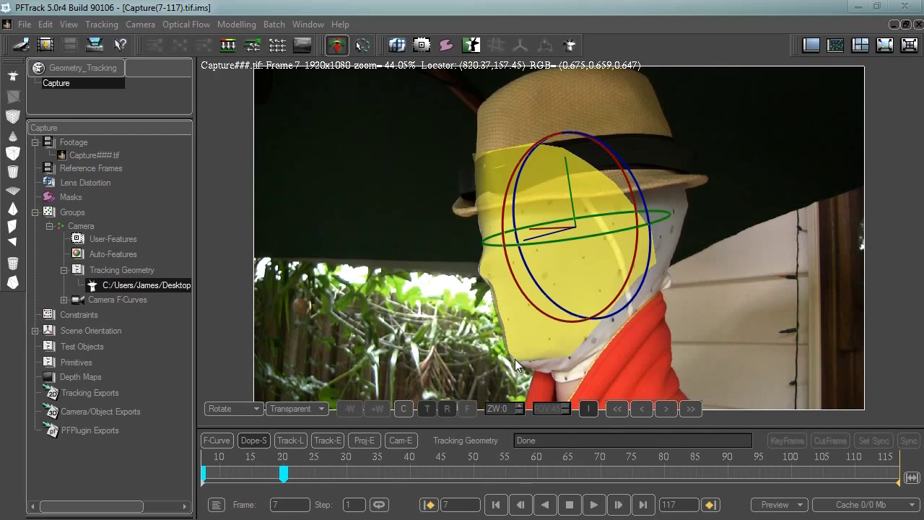
# Scale the head mesh slightly at frame 7 to better fit the face.
pyautogui.click(240, 407)
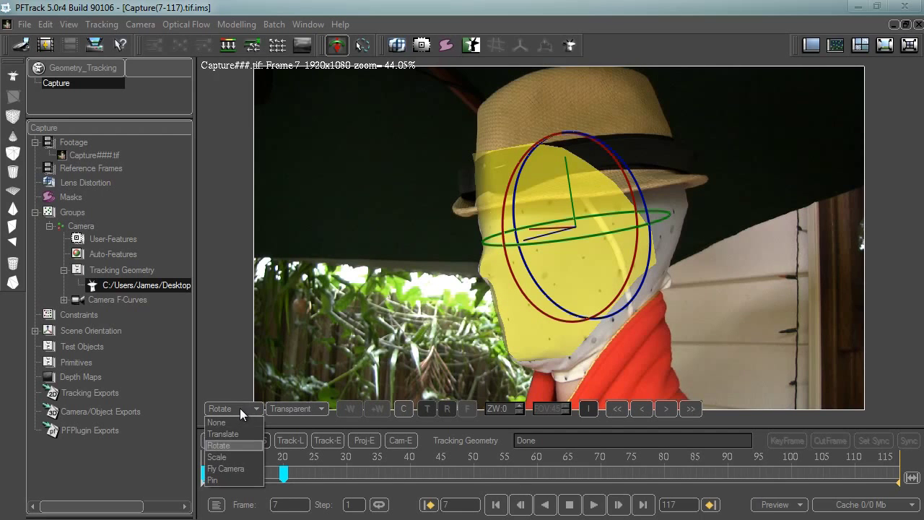
pyautogui.click(225, 452)
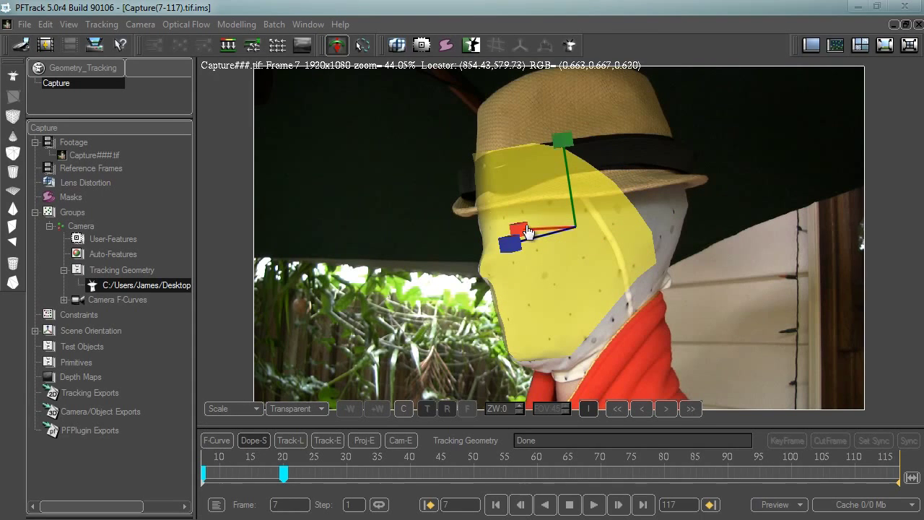
pyautogui.moveTo(561, 145)
pyautogui.mouseDown()
pyautogui.moveTo(581, 142)
pyautogui.moveTo(549, 142)
pyautogui.mouseUp()
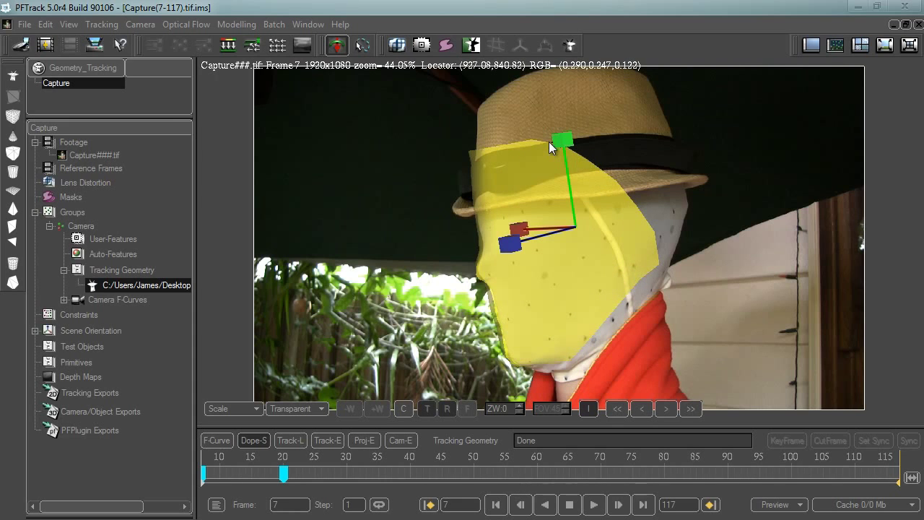
# Translate the head mesh slightly at frame 7 to line it up with the face.
pyautogui.click(256, 409)
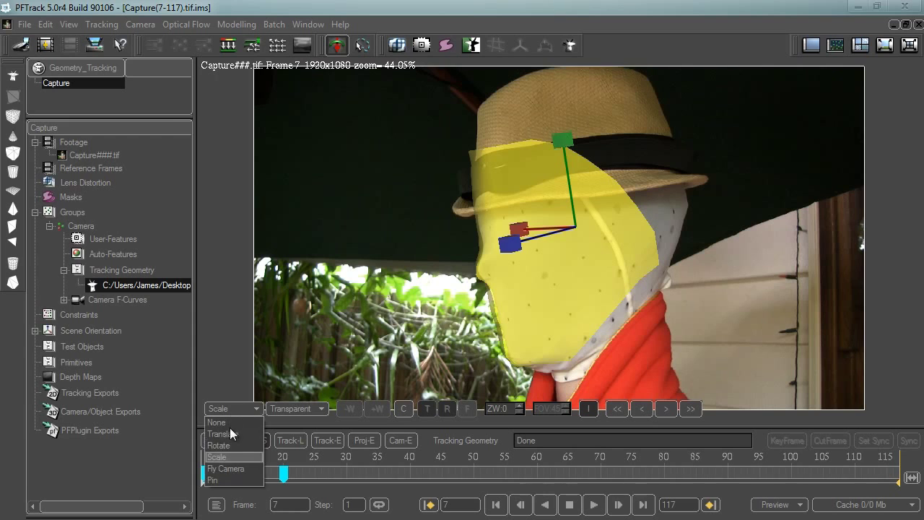
pyautogui.click(232, 433)
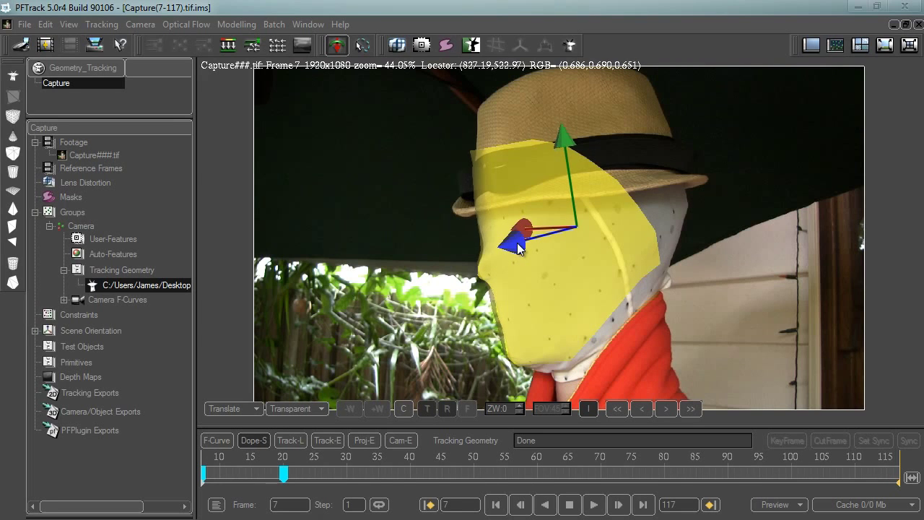
pyautogui.moveTo(517, 243); pyautogui.dragTo(517, 243)
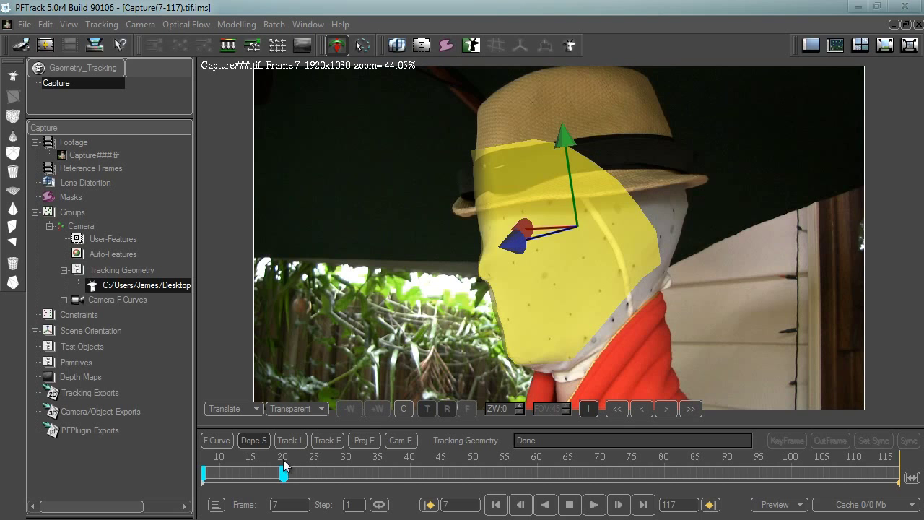
# Go to frame 20 and track the head geometry backwards to frame 8.
pyautogui.moveTo(204, 484); pyautogui.dragTo(283, 487)
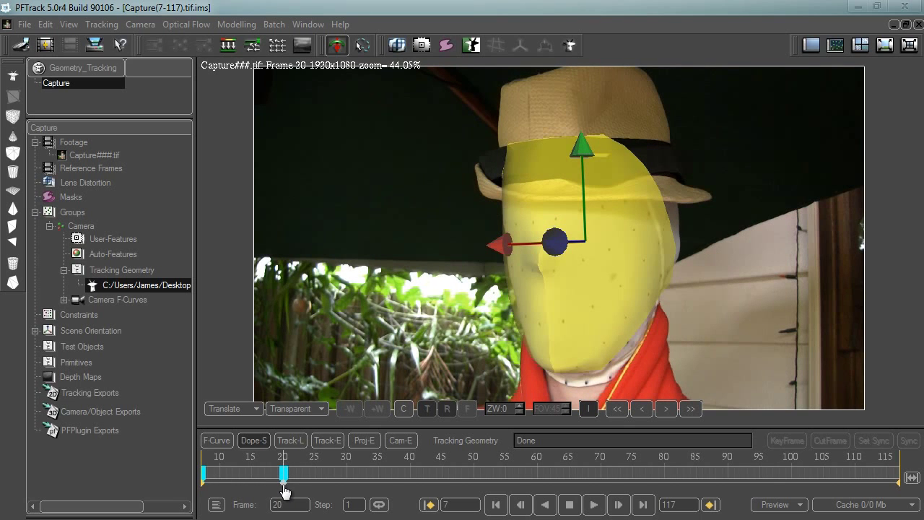
pyautogui.click(635, 413)
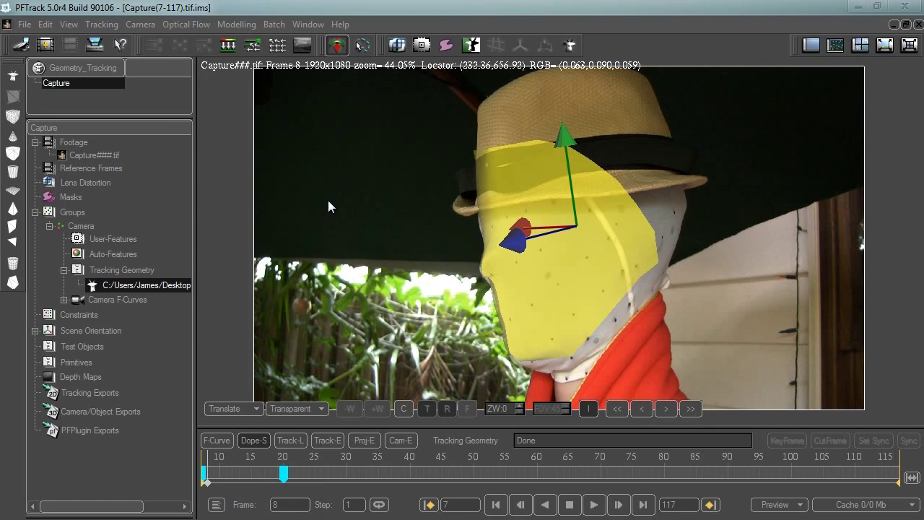
# Flip back and forth between frames 7, 8 and 9 to compare the keyframed mesh position with the tracked one.
pyautogui.press('Left')
pyautogui.press('Right')
pyautogui.press('Right')
pyautogui.press('Left')
pyautogui.press('Left')
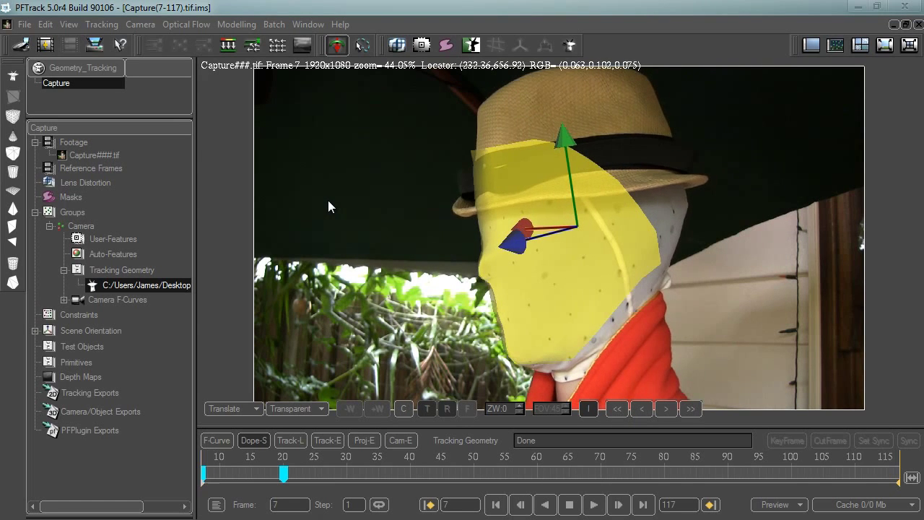
pyautogui.press('Right')
pyautogui.press('Right')
pyautogui.press('Left')
pyautogui.press('Left')
pyautogui.press('Right')
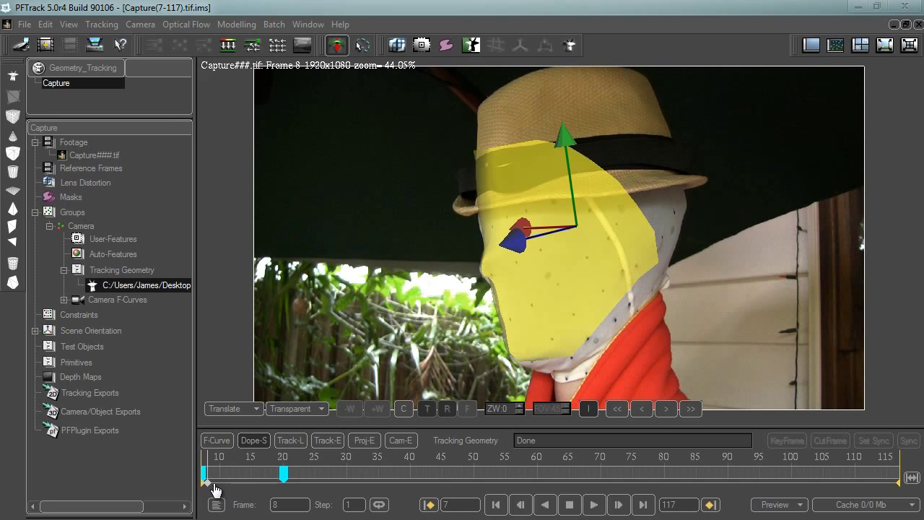
pyautogui.press('Left')
pyautogui.press('Right')
pyautogui.press('Right')
pyautogui.press('Left')
pyautogui.press('Right')
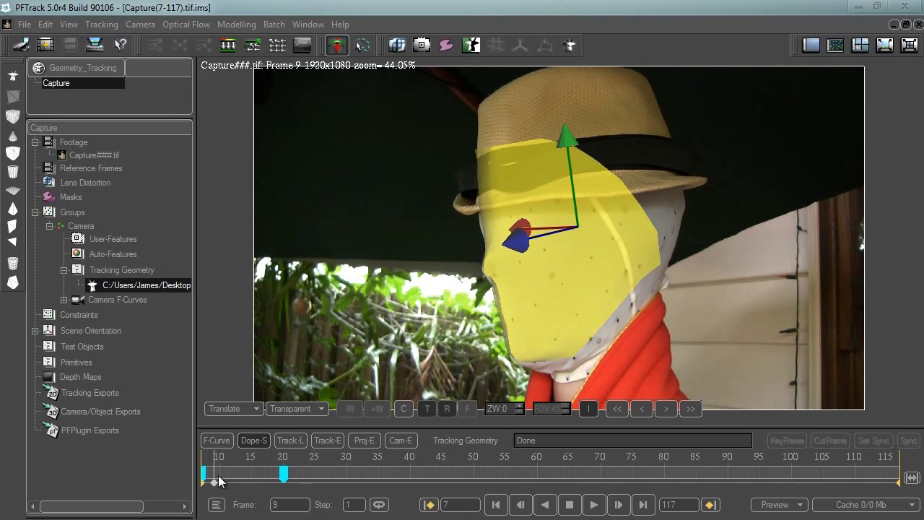
pyautogui.press('Left')
pyautogui.press('Left')
pyautogui.press('Right')
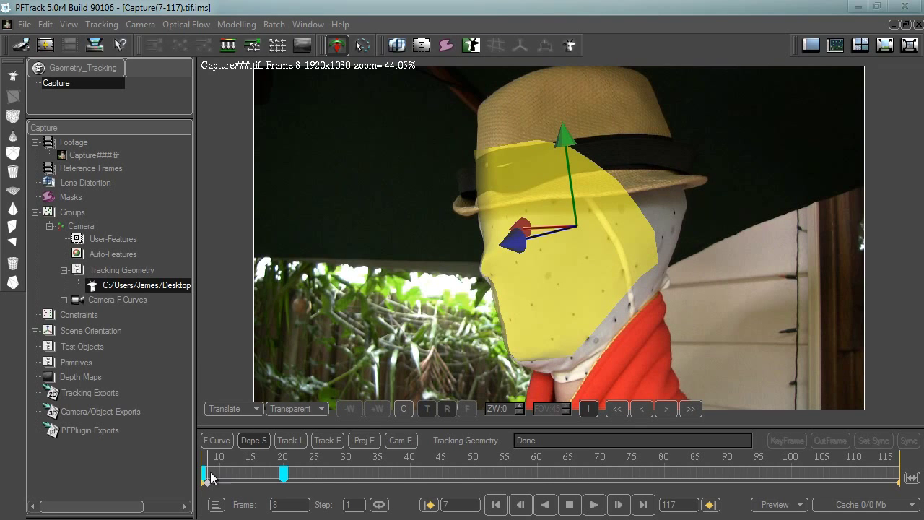
pyautogui.press('Left')
# Select the frame 7 keyframe in the timeline and step through frames 7 to 10 to check the mesh alignment.
pyautogui.click(208, 474)
pyautogui.press('Left')
pyautogui.press('Right')
pyautogui.click(205, 474)
pyautogui.press('Left')
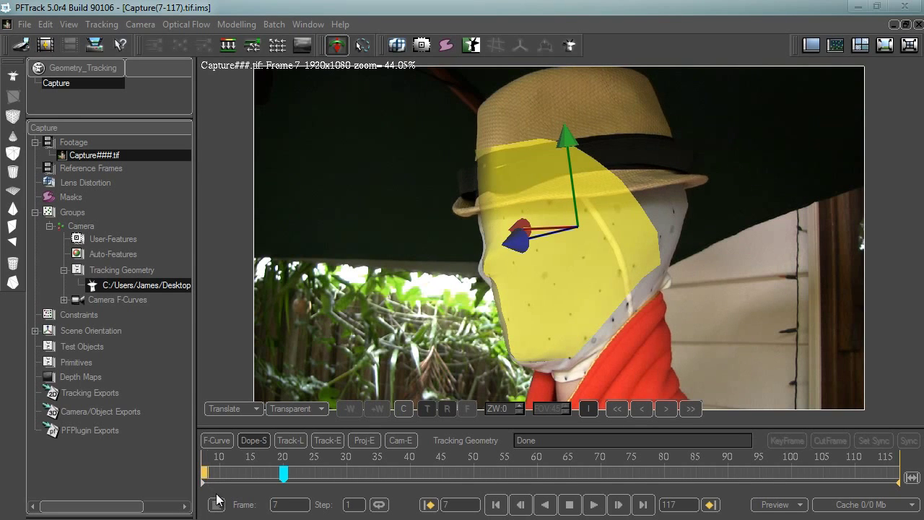
pyautogui.press('Right')
pyautogui.press('Right')
pyautogui.press('Right')
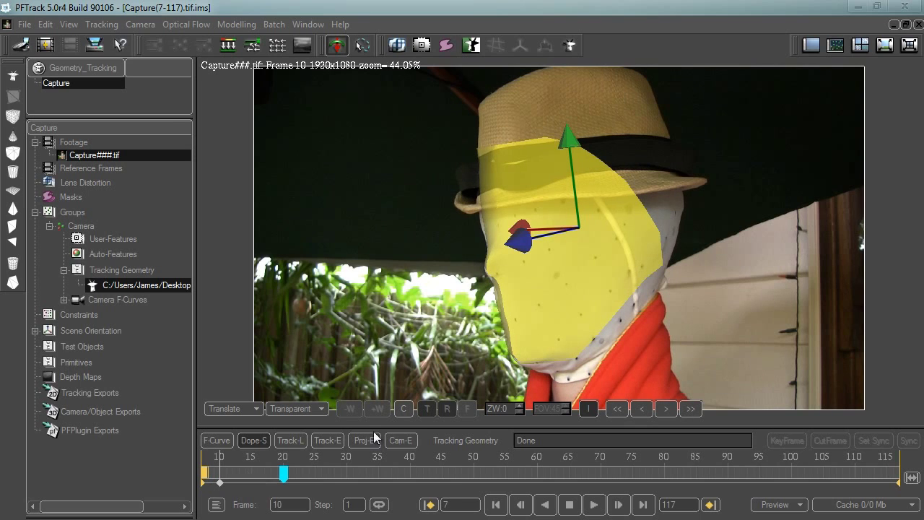
# Track the head geometry backwards one frame at a time from frame 10 to frame 7.
pyautogui.click(636, 409)
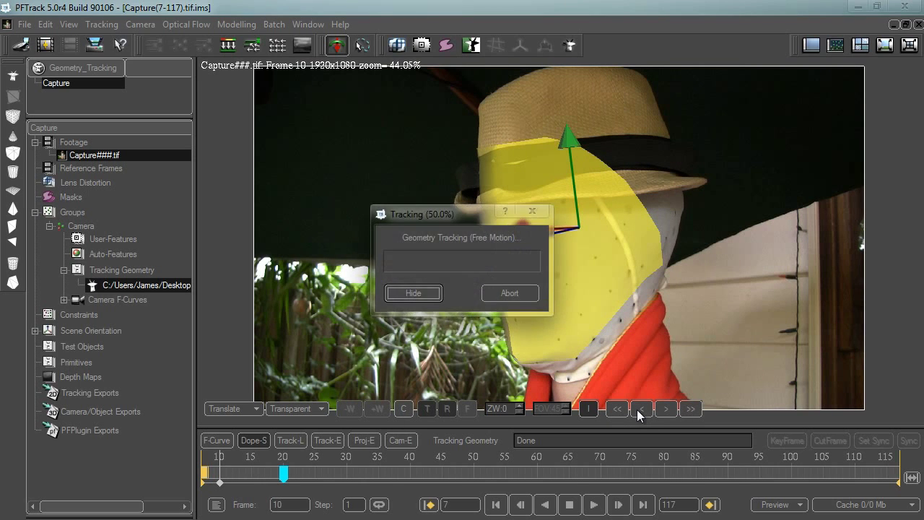
pyautogui.click(636, 409)
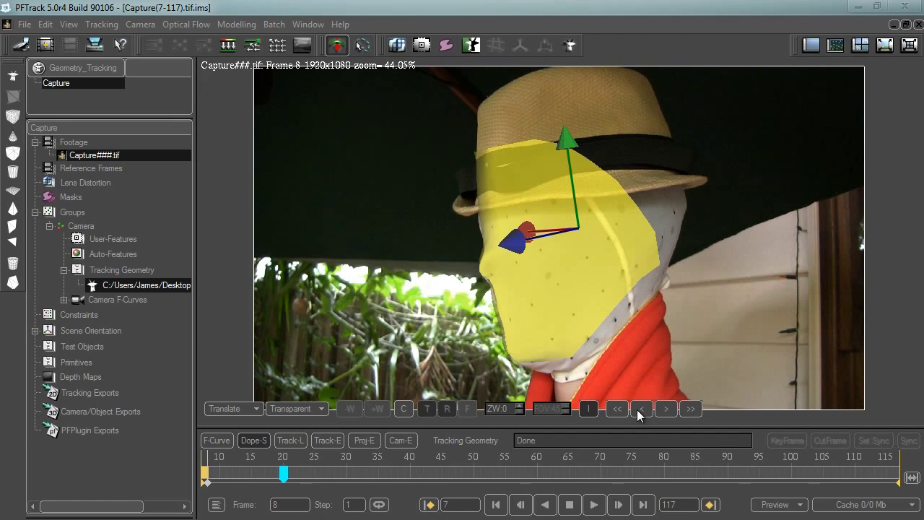
pyautogui.click(637, 409)
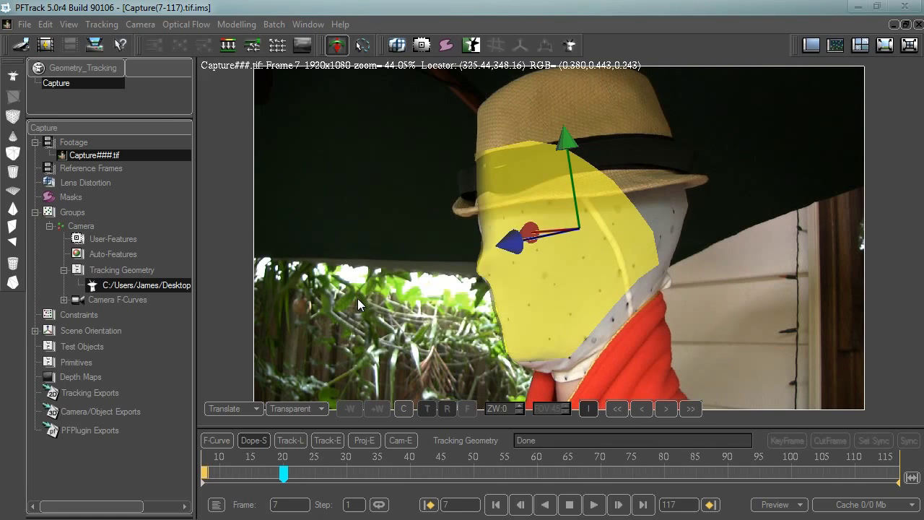
# Step and scrub through the tracked frames from frame 7 to frame 64 to check the mesh alignment.
pyautogui.press('Right')
pyautogui.press('Right')
pyautogui.press('Right')
pyautogui.press('Right')
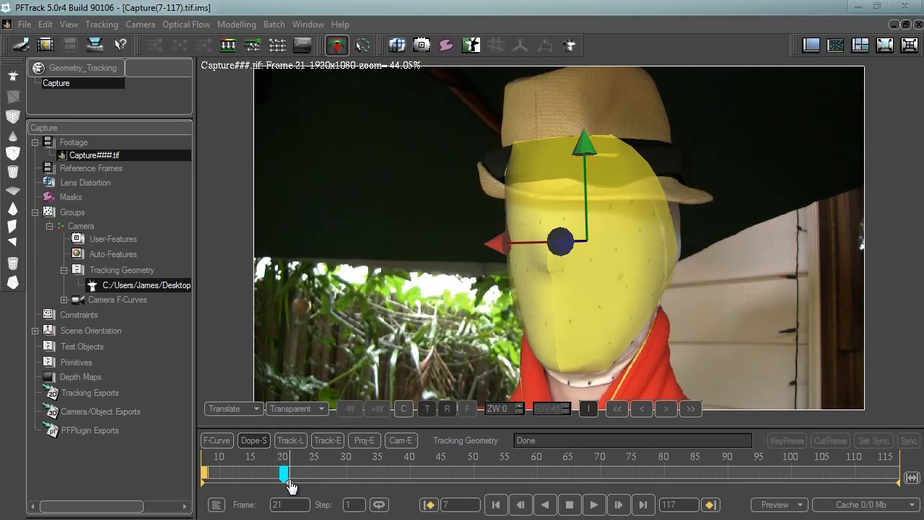
pyautogui.moveTo(289, 482); pyautogui.dragTo(561, 491)
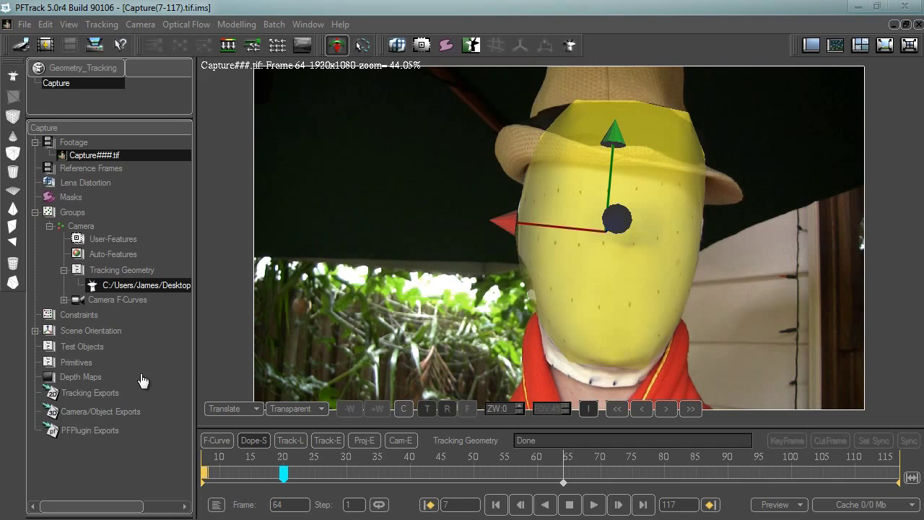
# Export the camera group to camera_data as Maya Ascii 4.5 (*.ma), with Features set to All and Tracking Geometry set to Yes.
pyautogui.rightClick(101, 410)
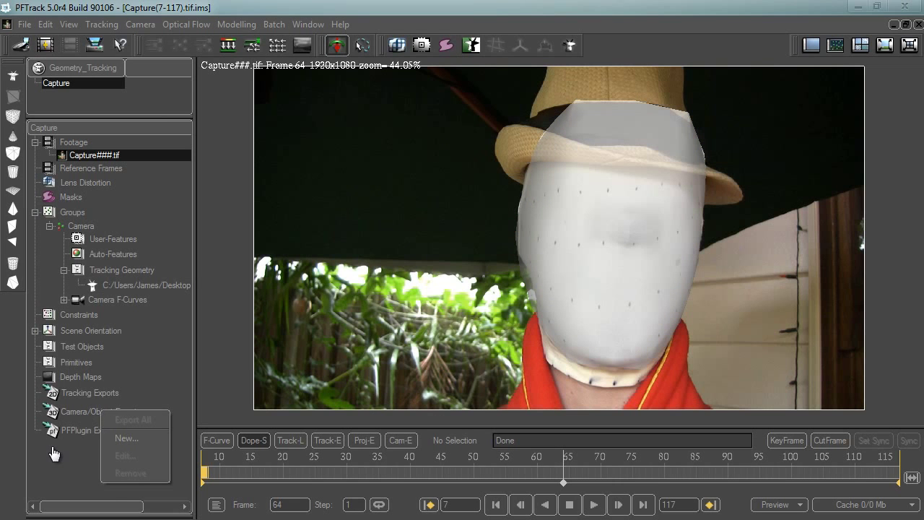
pyautogui.click(54, 454)
pyautogui.rightClick(85, 413)
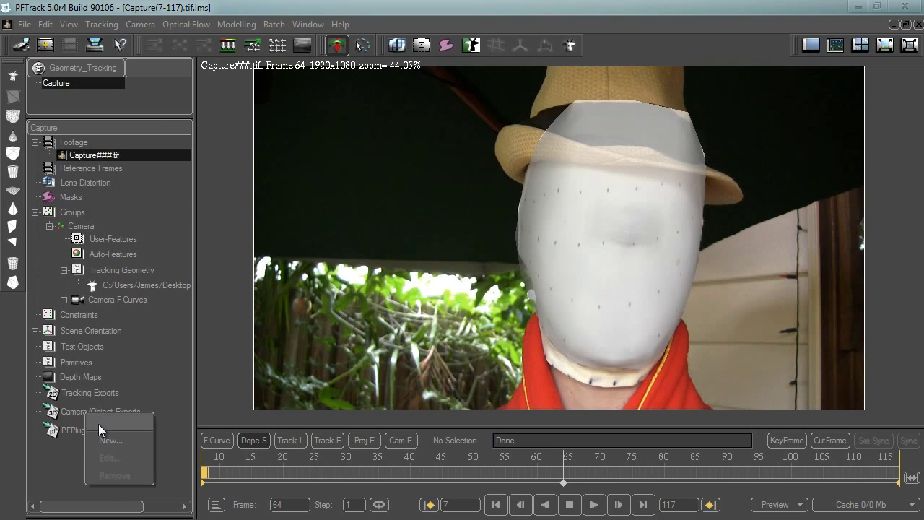
pyautogui.click(112, 442)
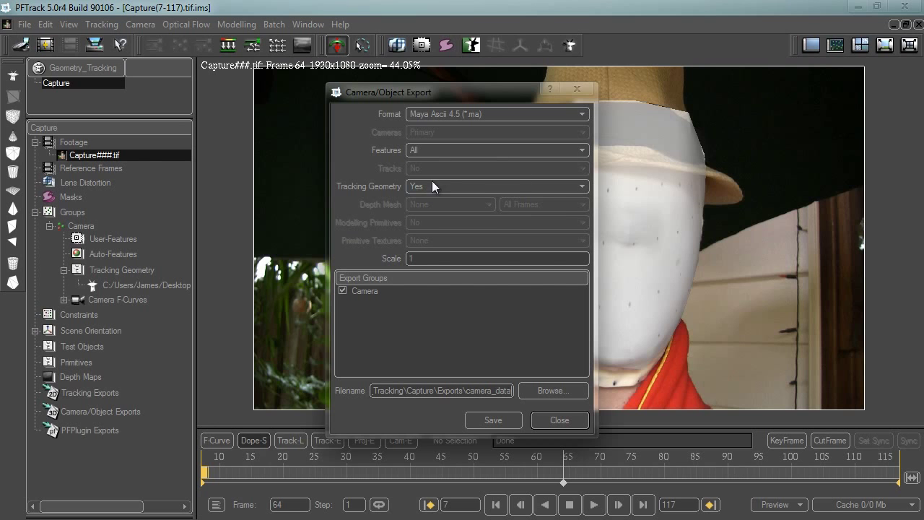
pyautogui.click(507, 426)
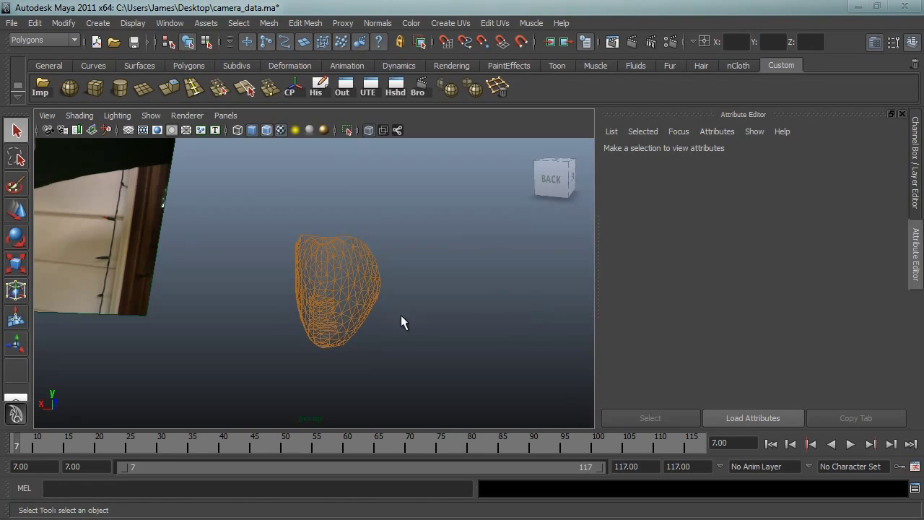
# Switch to Maya and examine the exported wireframe face mesh and image plane from several angles while scrubbing the timeline.
pyautogui.moveTo(286, 348); pyautogui.dragTo(254, 345)
pyautogui.moveTo(185, 370); pyautogui.dragTo(180, 296)
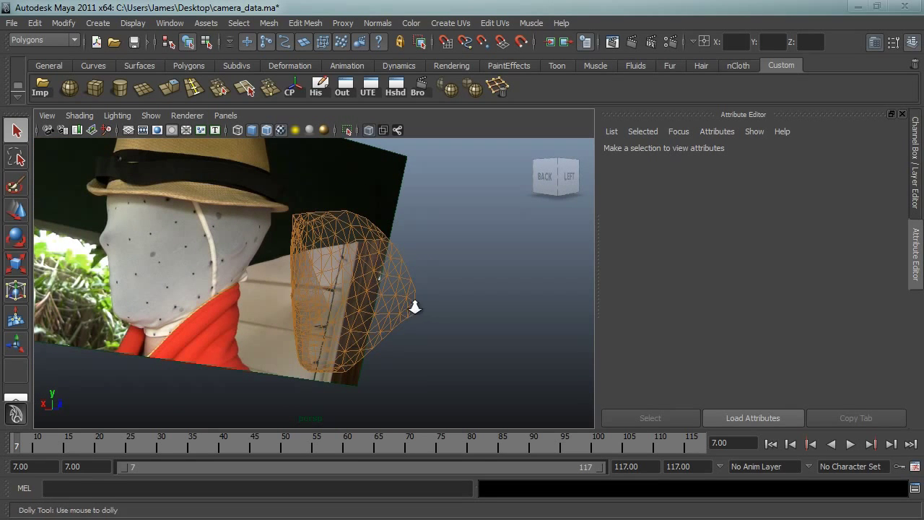
pyautogui.moveTo(412, 306); pyautogui.dragTo(253, 295)
pyautogui.moveTo(196, 262); pyautogui.dragTo(291, 317)
pyautogui.moveTo(464, 371); pyautogui.dragTo(412, 347)
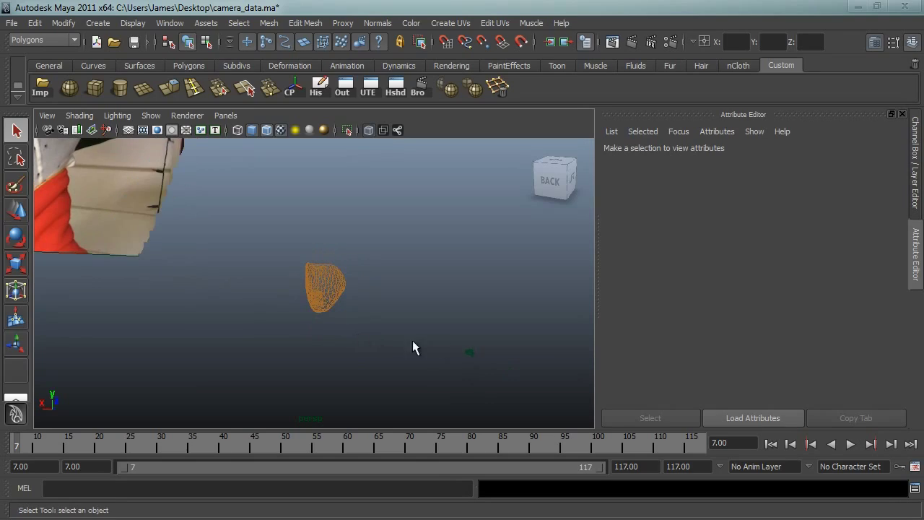
pyautogui.moveTo(25, 437); pyautogui.dragTo(181, 446)
pyautogui.moveTo(253, 362); pyautogui.dragTo(306, 354)
pyautogui.moveTo(306, 355); pyautogui.dragTo(405, 354)
pyautogui.moveTo(182, 443); pyautogui.dragTo(2, 448)
pyautogui.moveTo(245, 338); pyautogui.dragTo(189, 351)
pyautogui.moveTo(189, 351); pyautogui.dragTo(345, 316)
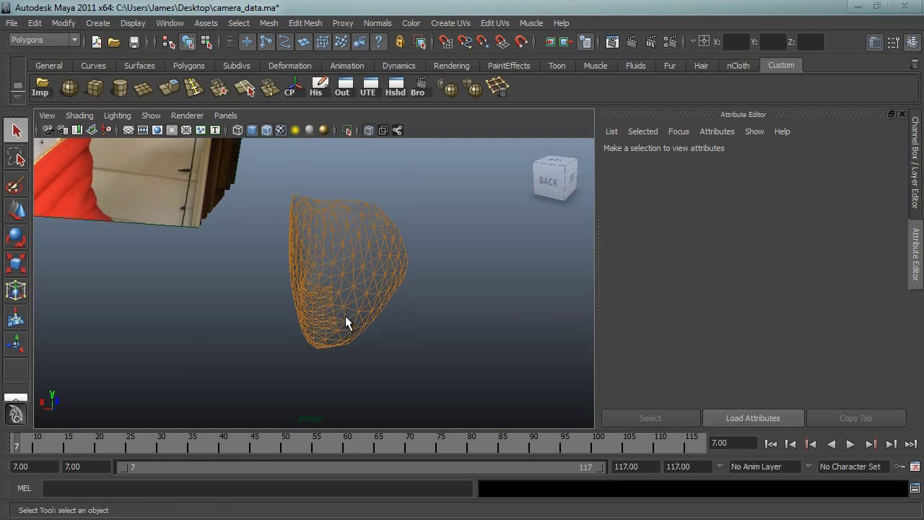
# Display the tracked face mesh as an opaque shaded surface without its wireframe overlay.
pyautogui.click(371, 134)
pyautogui.rightClick(333, 250)
pyautogui.click(372, 232)
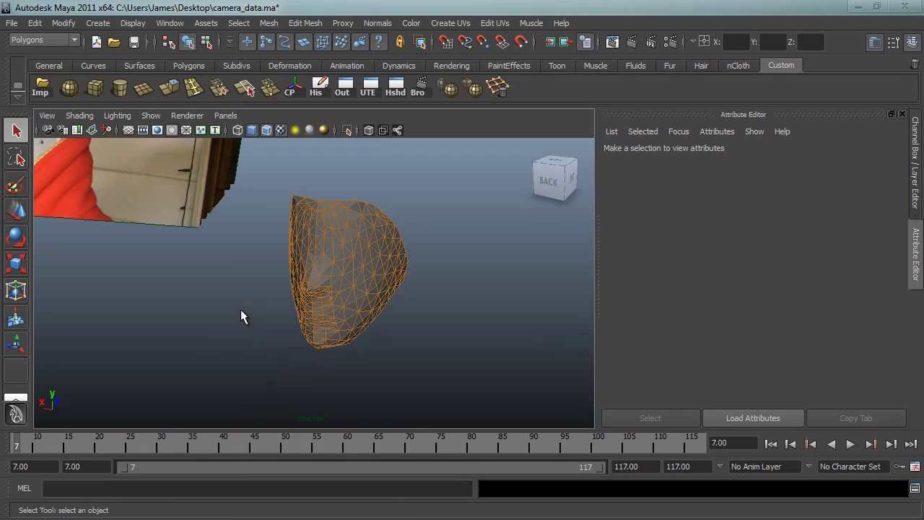
pyautogui.moveTo(240, 309); pyautogui.dragTo(255, 320)
pyautogui.click(269, 130)
# Bring the separate face model into the scene with the tracked mesh and select it.
pyautogui.moveTo(343, 267)
pyautogui.mouseDown()
pyautogui.moveTo(345, 246)
pyautogui.moveTo(482, 281)
pyautogui.moveTo(598, 283)
pyautogui.mouseUp()
pyautogui.moveTo(418, 312); pyautogui.dragTo(273, 334)
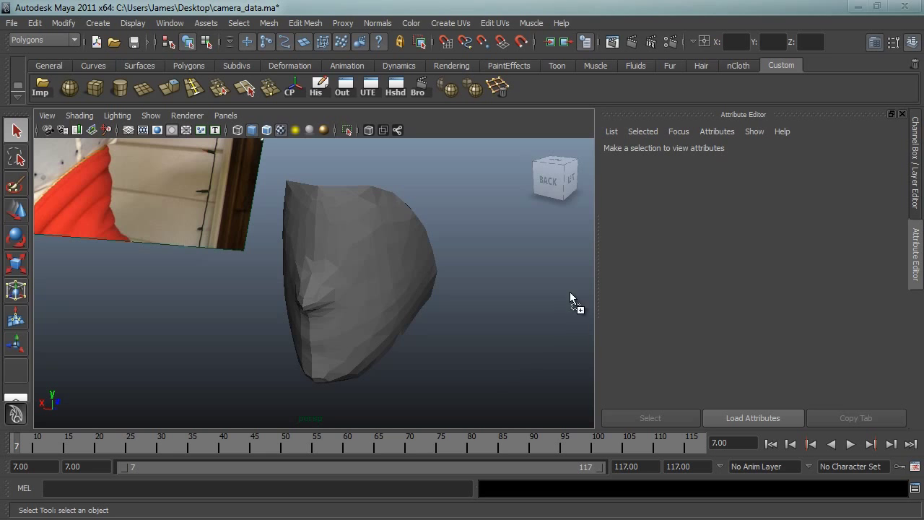
pyautogui.hotkey('ctrl', 'z')
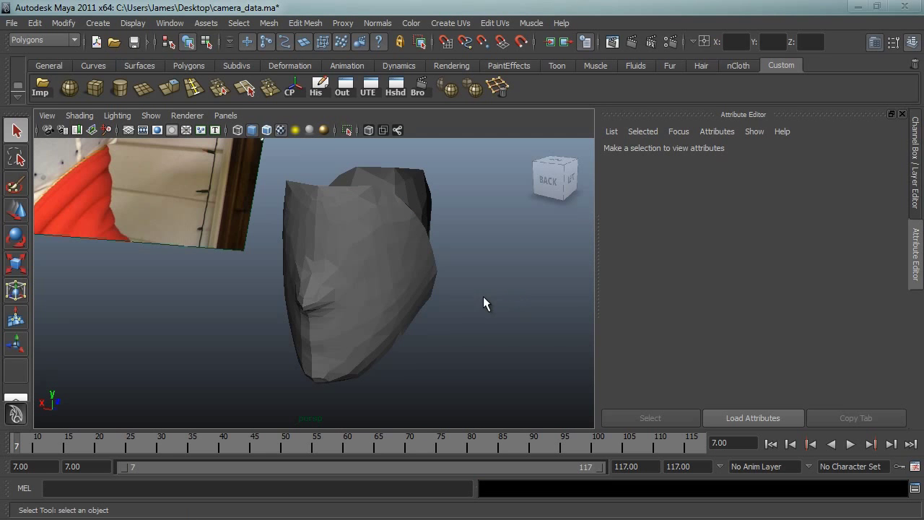
pyautogui.moveTo(483, 297); pyautogui.dragTo(406, 318)
pyautogui.click(464, 306)
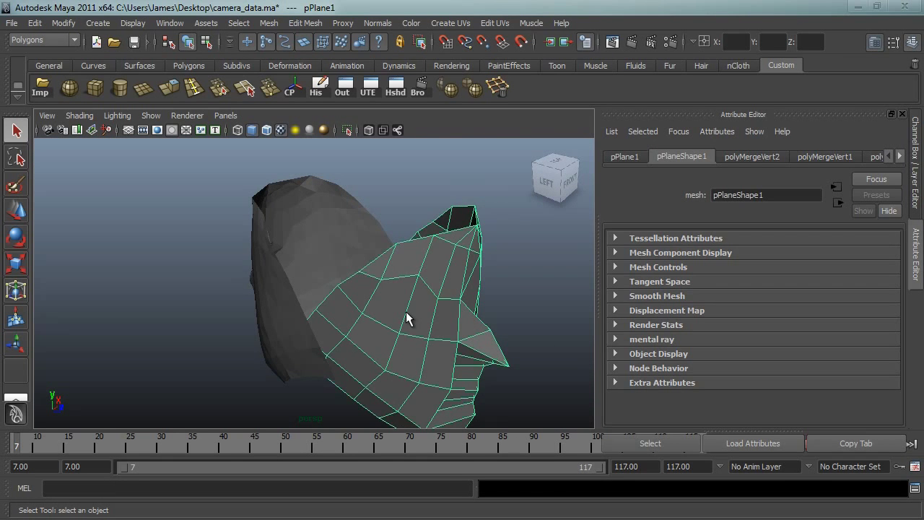
# Rotate the pPlane1 face model 180 degrees about the Y axis so it faces the same way as the tracked mesh.
pyautogui.click(206, 292)
pyautogui.moveTo(207, 293); pyautogui.dragTo(427, 356)
pyautogui.click(443, 315)
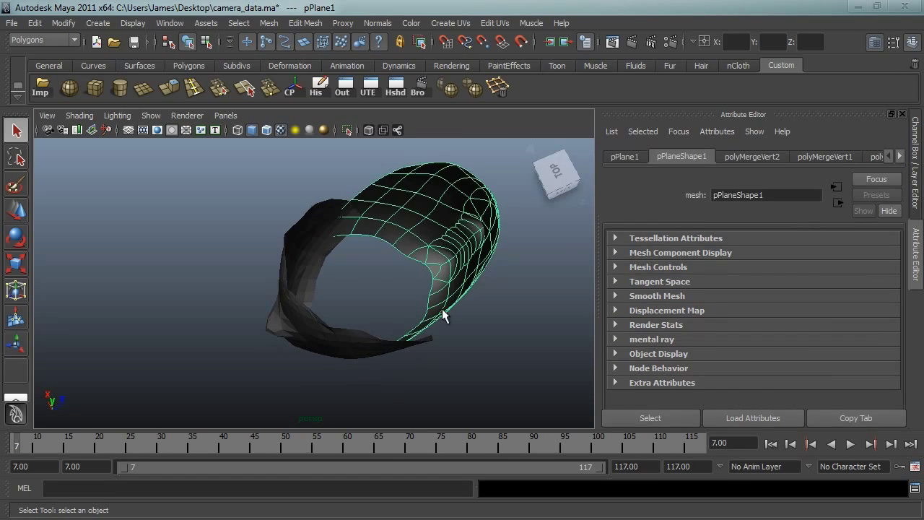
pyautogui.moveTo(443, 315); pyautogui.dragTo(438, 249)
pyautogui.press('e')
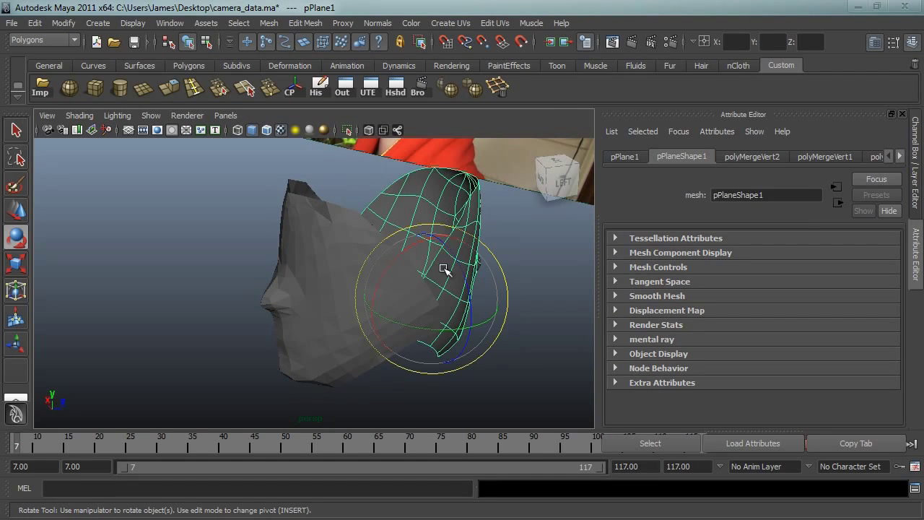
pyautogui.click(454, 331)
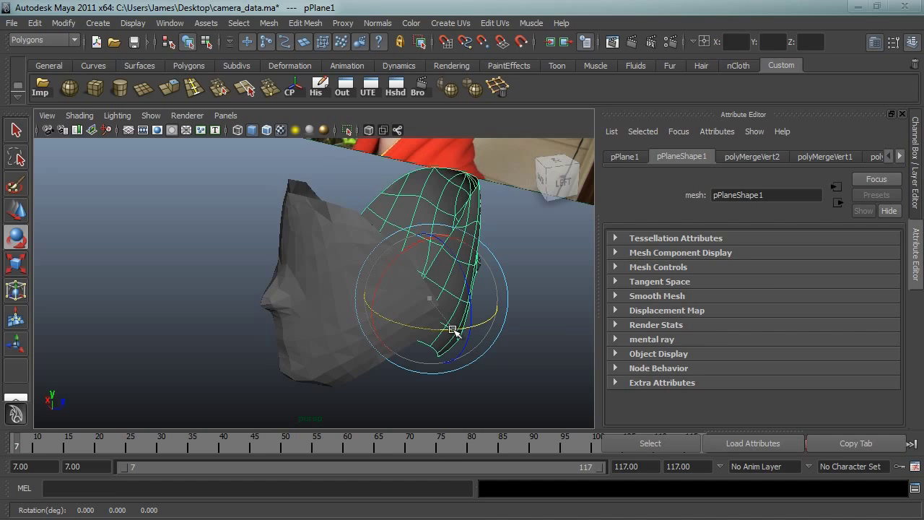
pyautogui.moveTo(453, 330); pyautogui.dragTo(404, 364)
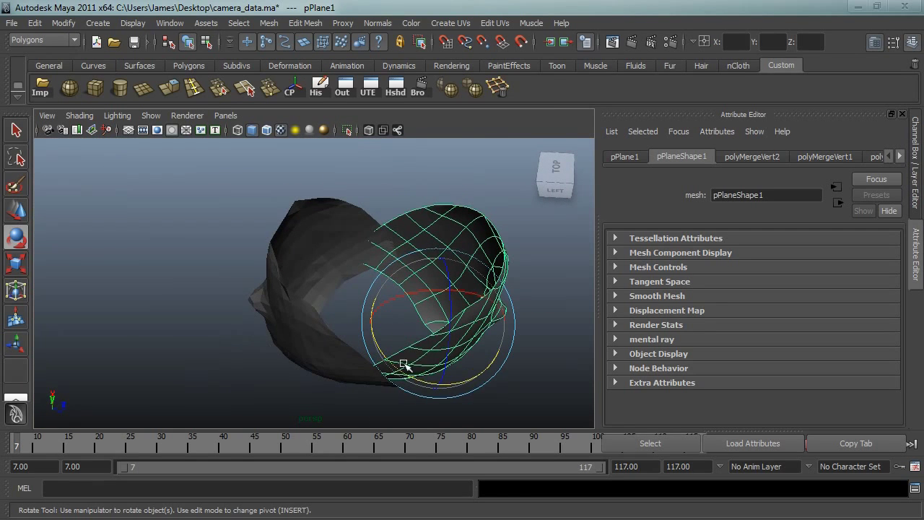
pyautogui.moveTo(471, 379); pyautogui.dragTo(264, 270)
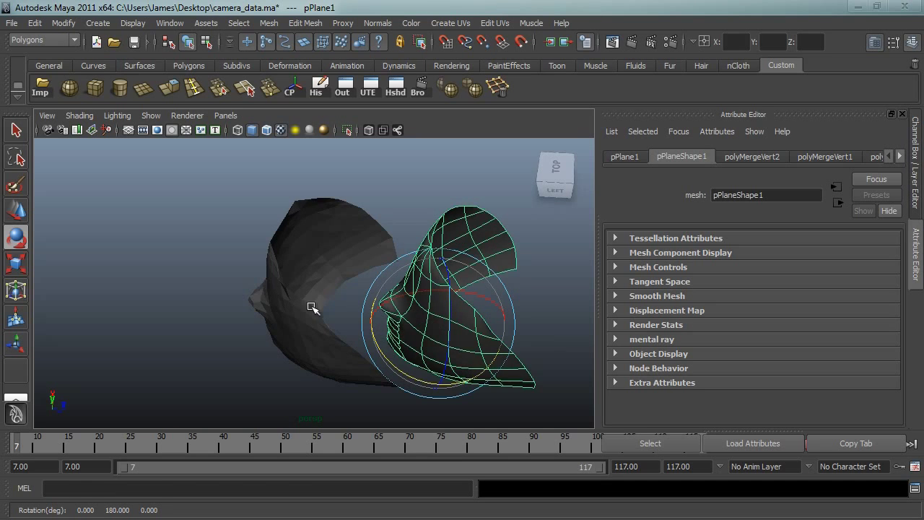
# Move the pPlane1 face model onto the tracked face mesh, lining up the two noses.
pyautogui.moveTo(398, 309); pyautogui.dragTo(490, 314)
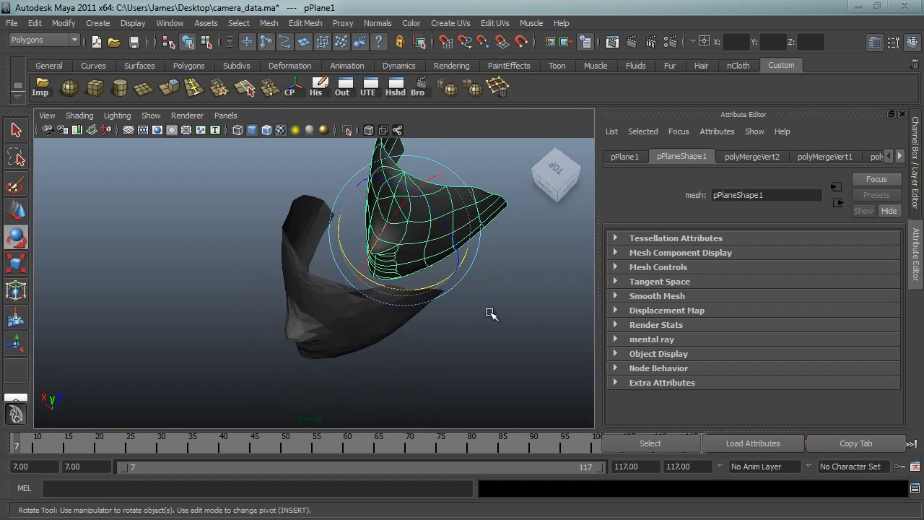
pyautogui.press('w')
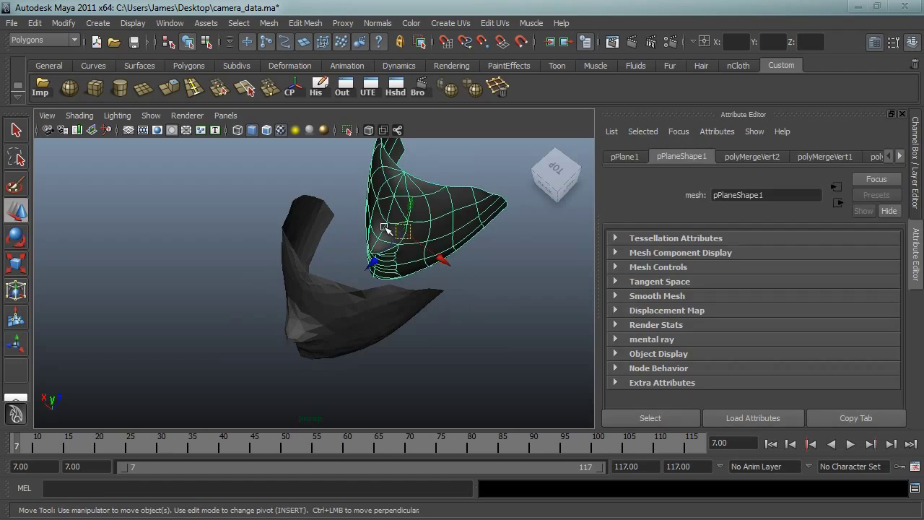
pyautogui.moveTo(369, 264); pyautogui.dragTo(283, 317)
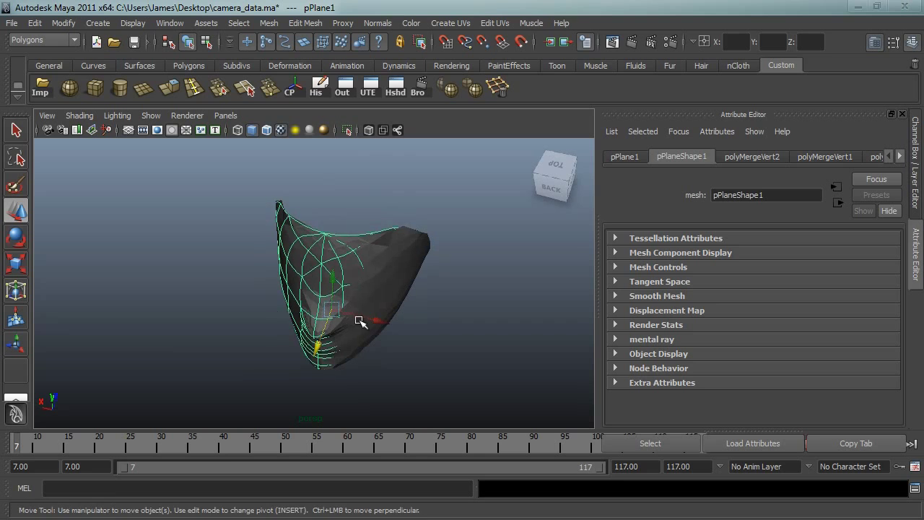
pyautogui.moveTo(373, 319)
pyautogui.mouseDown()
pyautogui.moveTo(375, 355)
pyautogui.moveTo(377, 310)
pyautogui.mouseUp()
pyautogui.moveTo(377, 310); pyautogui.dragTo(485, 307)
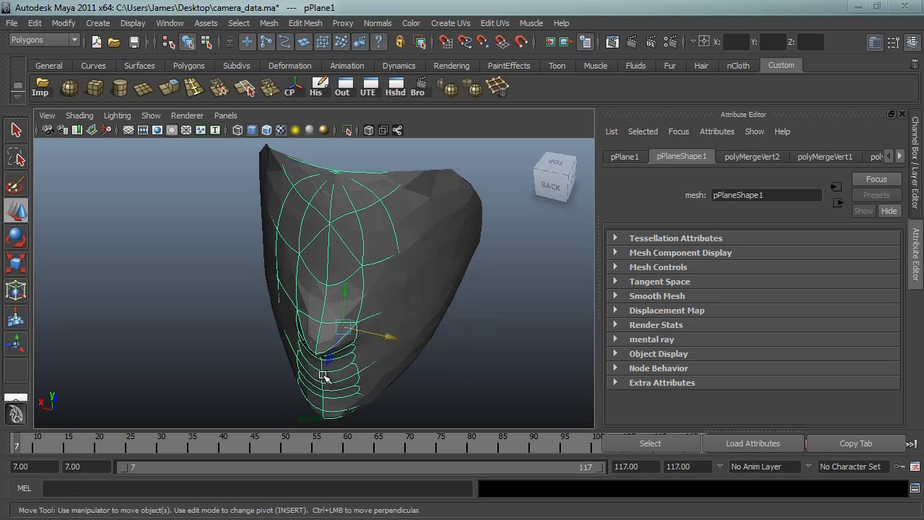
pyautogui.moveTo(322, 375); pyautogui.dragTo(332, 359)
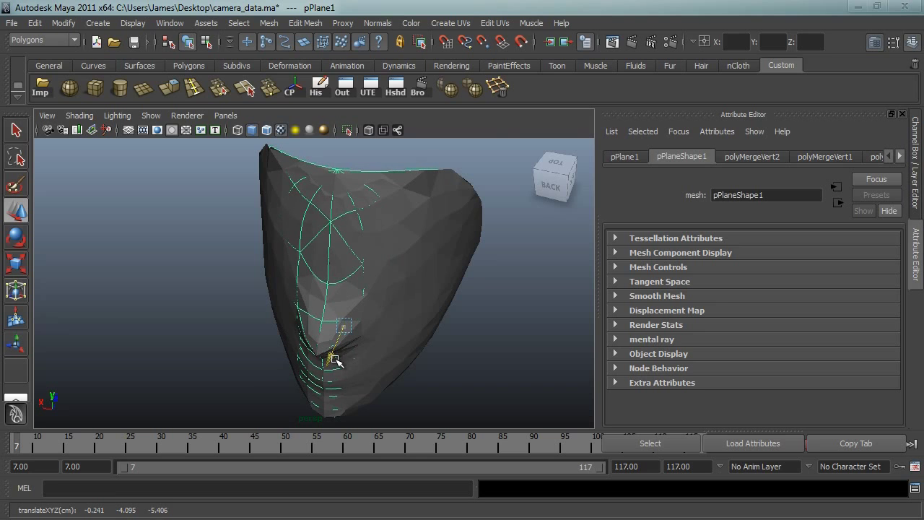
# Fine-tune the fit of pPlane1 over the tracked mesh, widening it along X by a factor of about 1.06, and clear the selection.
pyautogui.moveTo(331, 275); pyautogui.dragTo(288, 249)
pyautogui.moveTo(287, 249); pyautogui.dragTo(276, 160)
pyautogui.moveTo(276, 160); pyautogui.dragTo(527, 286)
pyautogui.moveTo(255, 233); pyautogui.dragTo(294, 300)
pyautogui.moveTo(378, 301); pyautogui.dragTo(237, 289)
pyautogui.press('r')
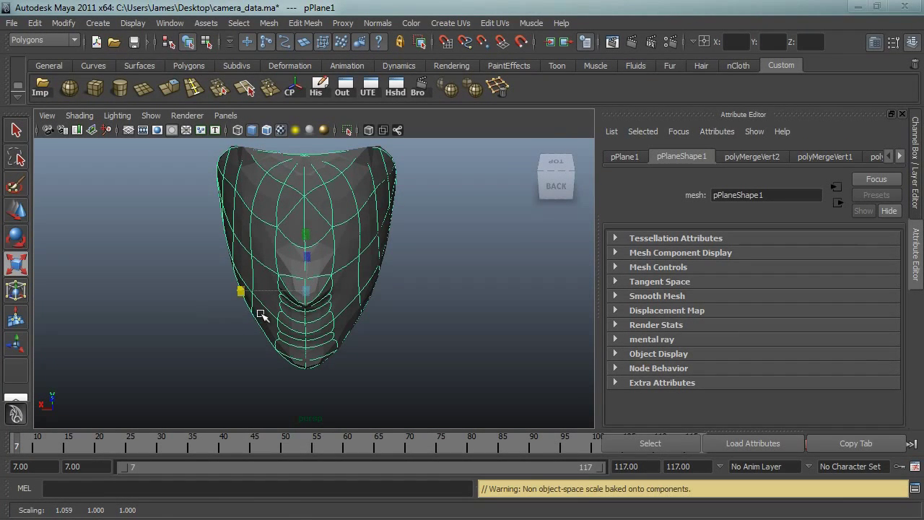
pyautogui.click(238, 355)
pyautogui.click(373, 157)
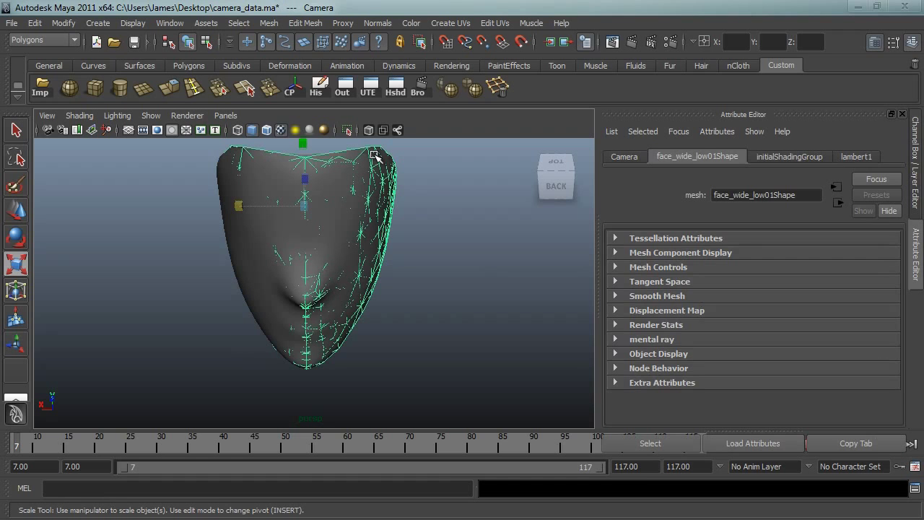
pyautogui.click(221, 235)
# Look through PFTrackCamera_01 and run through frames 7 to 117 to check how the face model follows the actor.
pyautogui.click(226, 116)
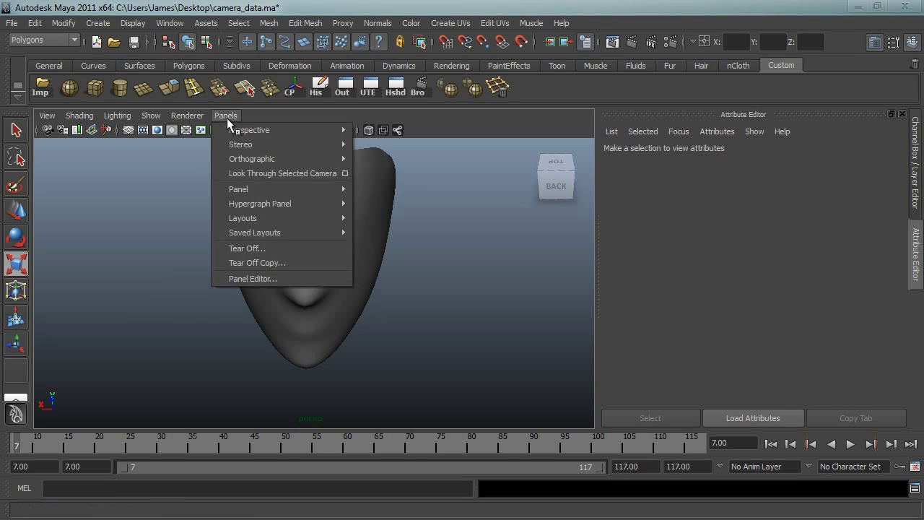
pyautogui.moveTo(234, 132)
pyautogui.click(371, 130)
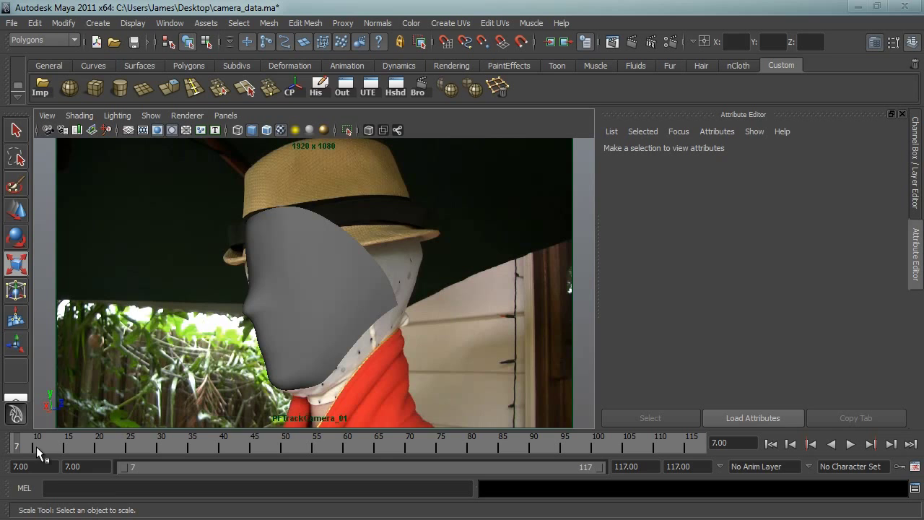
pyautogui.moveTo(20, 444); pyautogui.dragTo(718, 444)
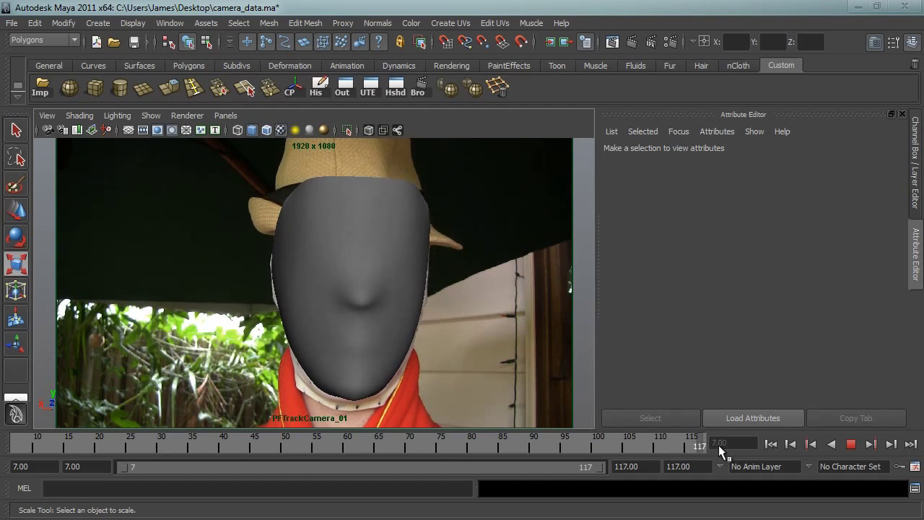
# Apply spherical UV mapping to the pPlane1 face model and open its UVs in the UV Texture Editor.
pyautogui.click(412, 331)
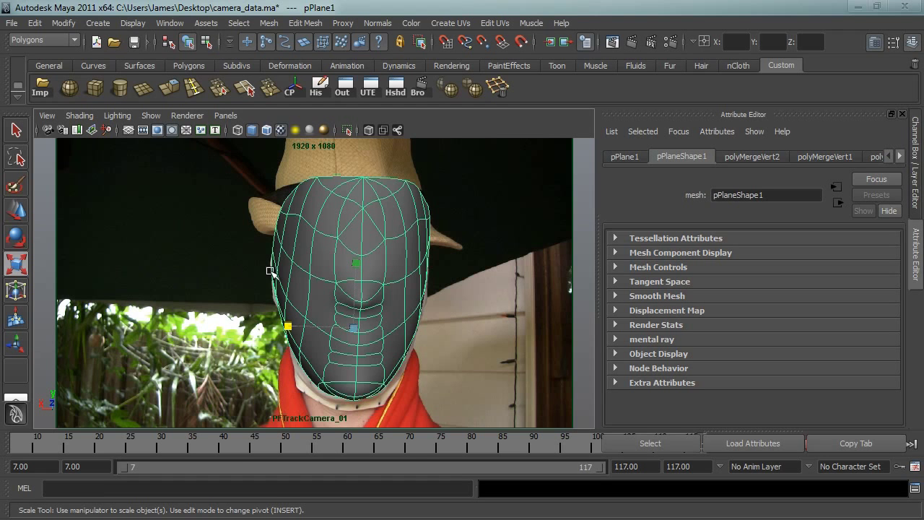
pyautogui.click(451, 26)
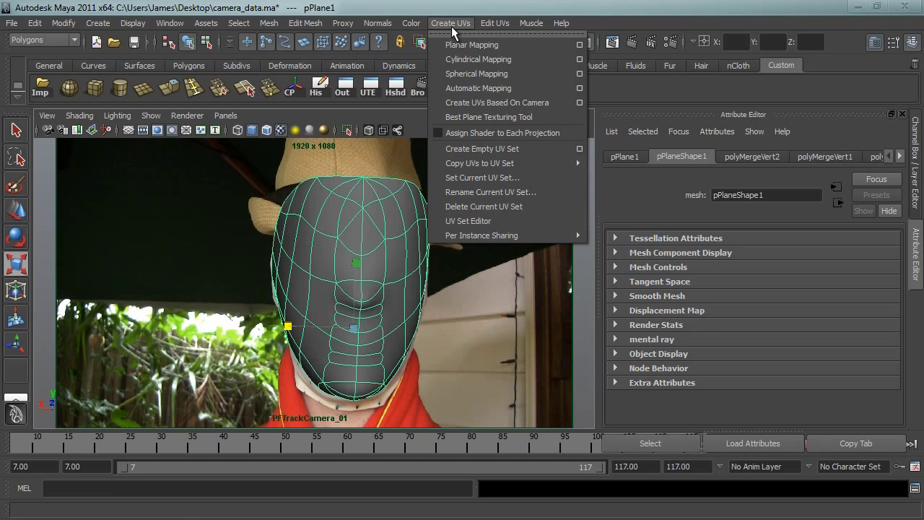
pyautogui.click(455, 75)
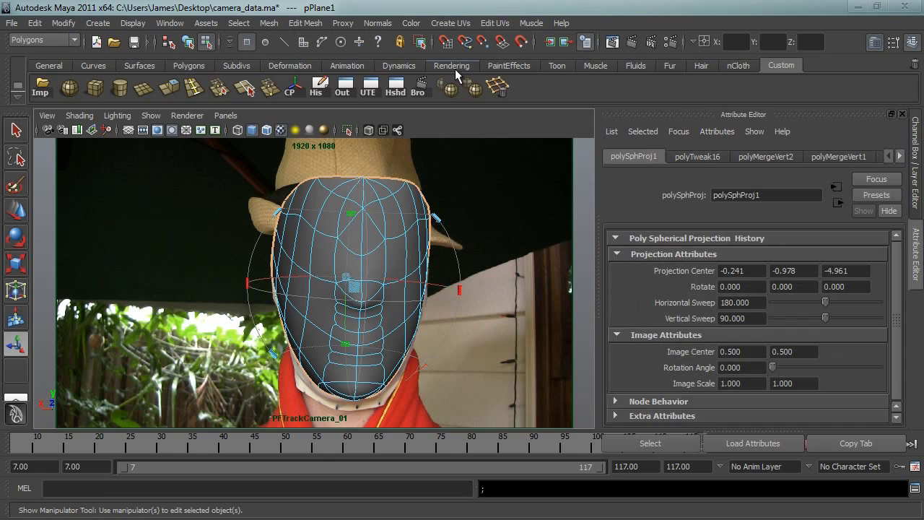
pyautogui.click(379, 83)
pyautogui.moveTo(322, 468); pyautogui.dragTo(464, 85)
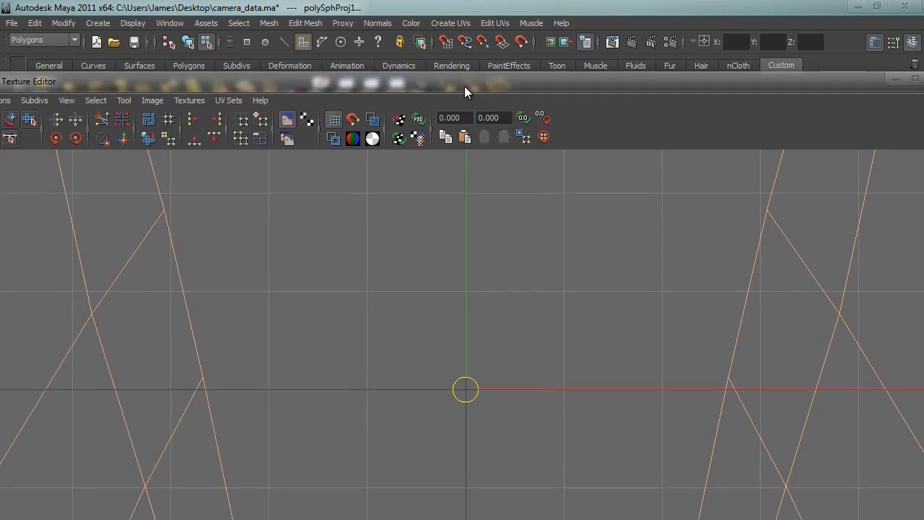
# Shift the face's spherical UV layout along U by about half a UV tile.
pyautogui.scroll(-8, 436, 258)
pyautogui.scroll(-2, 436, 258)
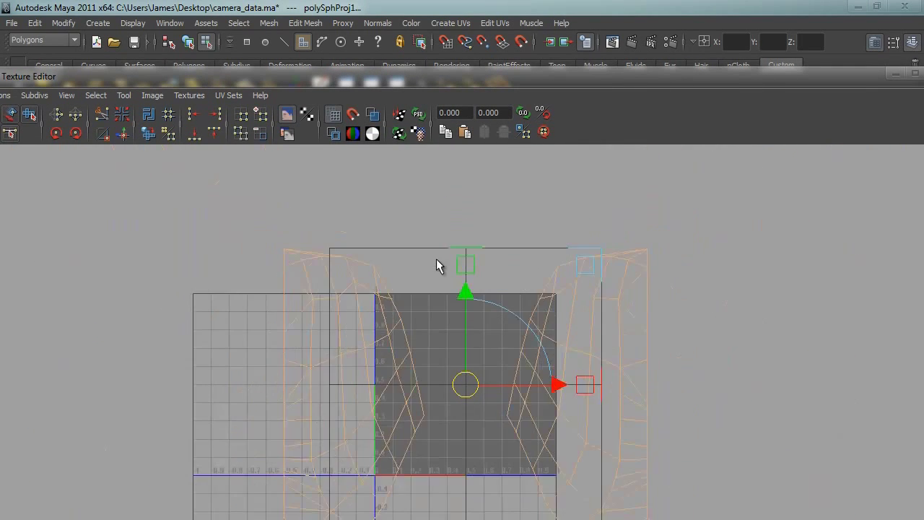
pyautogui.scroll(-2, 443, 270)
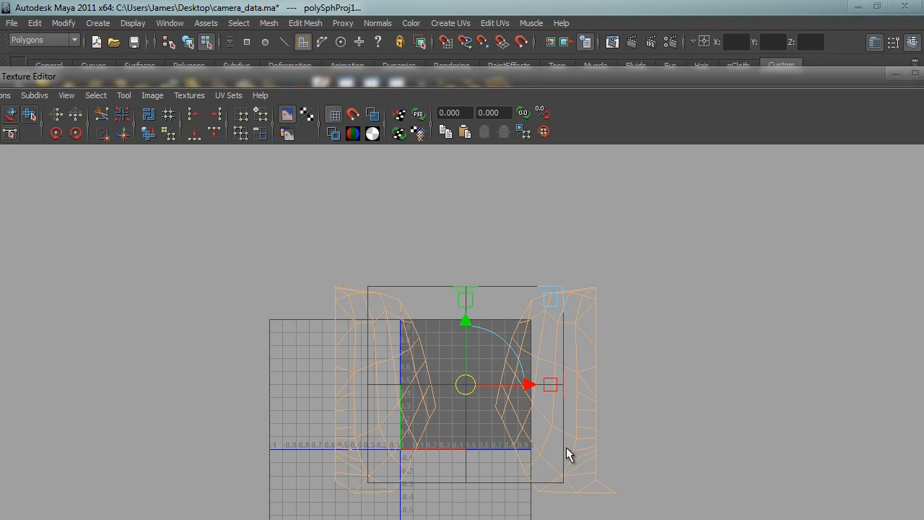
pyautogui.moveTo(526, 386); pyautogui.dragTo(464, 384)
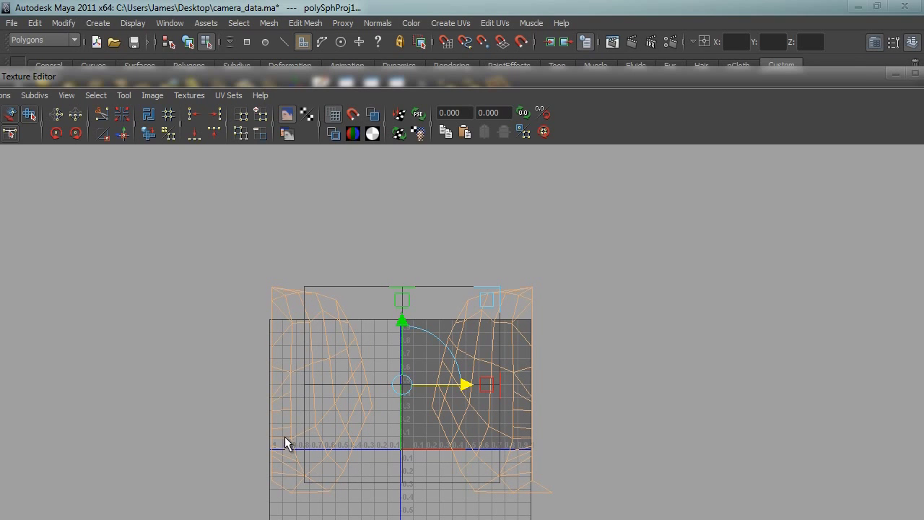
# Apply planar UV mapping to the pPlane1 face model and show the new layout in the UV Texture Editor.
pyautogui.moveTo(643, 78); pyautogui.dragTo(625, 386)
pyautogui.click(448, 24)
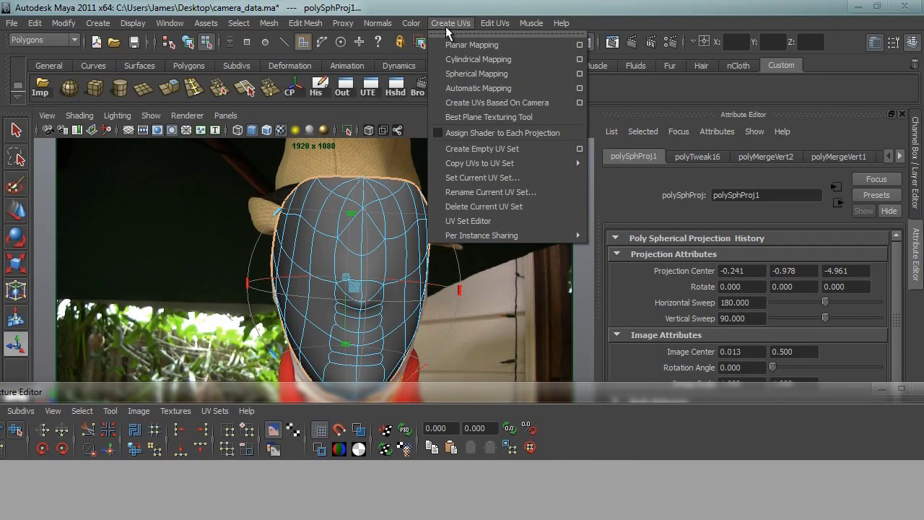
pyautogui.click(449, 42)
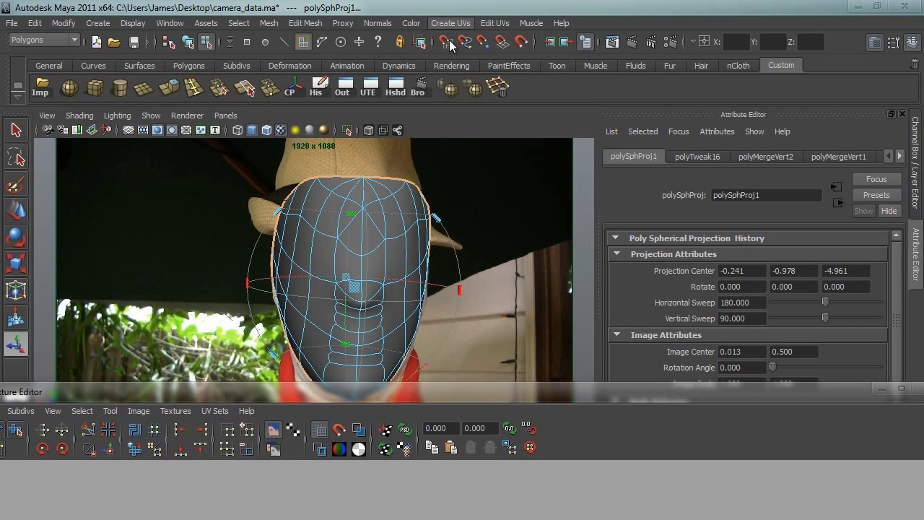
pyautogui.moveTo(327, 390); pyautogui.dragTo(359, 47)
pyautogui.scroll(4, 501, 280)
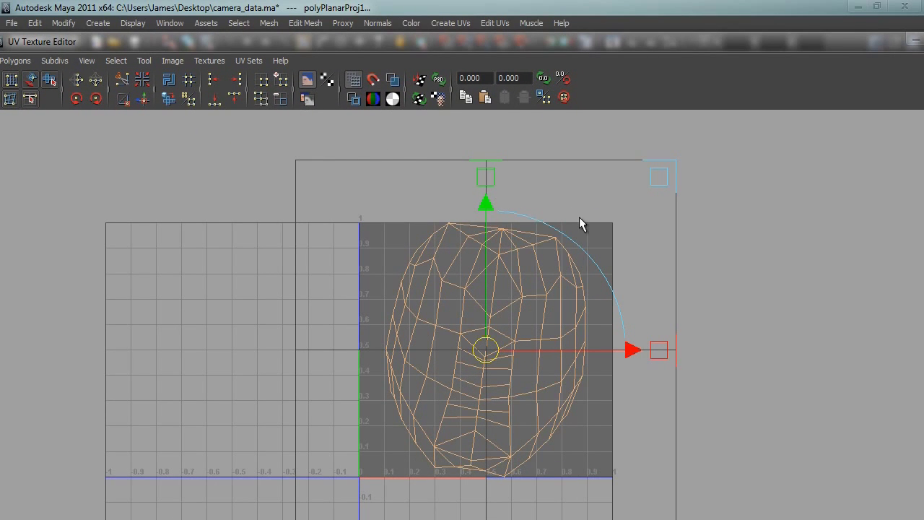
# Rotate the planar UV layout slightly counterclockwise until the face's centre line stands upright in the UV tile.
pyautogui.moveTo(567, 229); pyautogui.dragTo(541, 231)
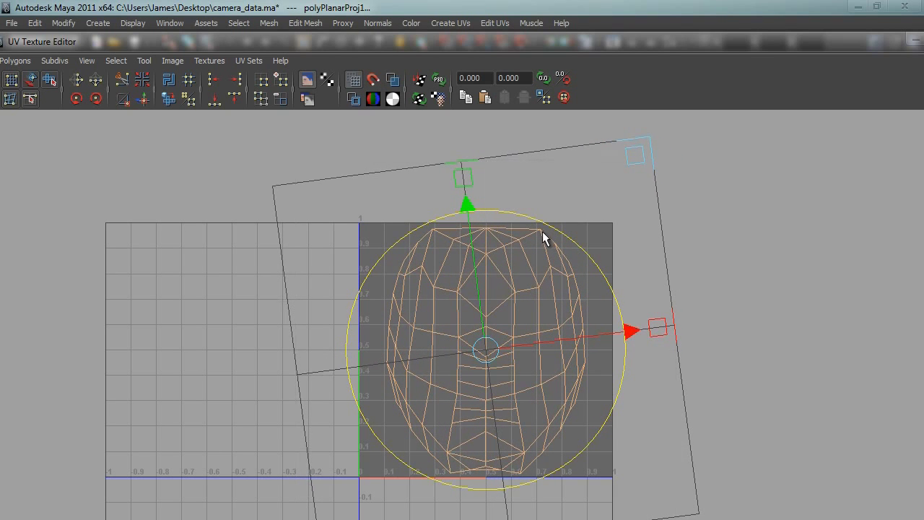
pyautogui.scroll(2, 529, 244)
pyautogui.scroll(1, 529, 245)
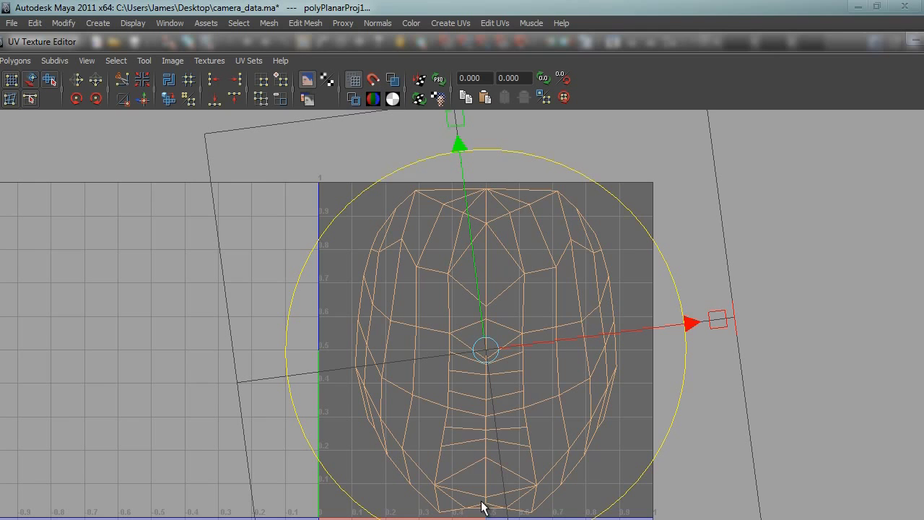
pyautogui.moveTo(552, 158); pyautogui.dragTo(551, 158)
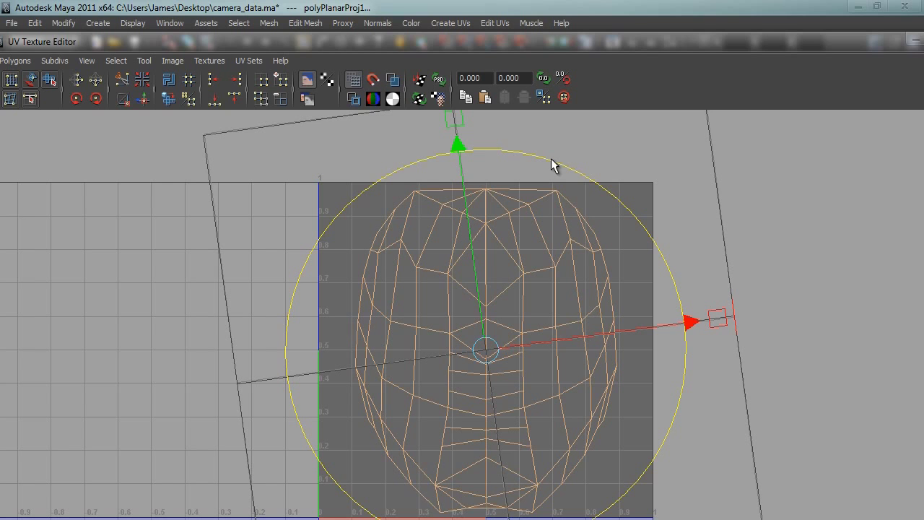
pyautogui.moveTo(550, 158); pyautogui.dragTo(552, 158)
pyautogui.scroll(-3, 486, 190)
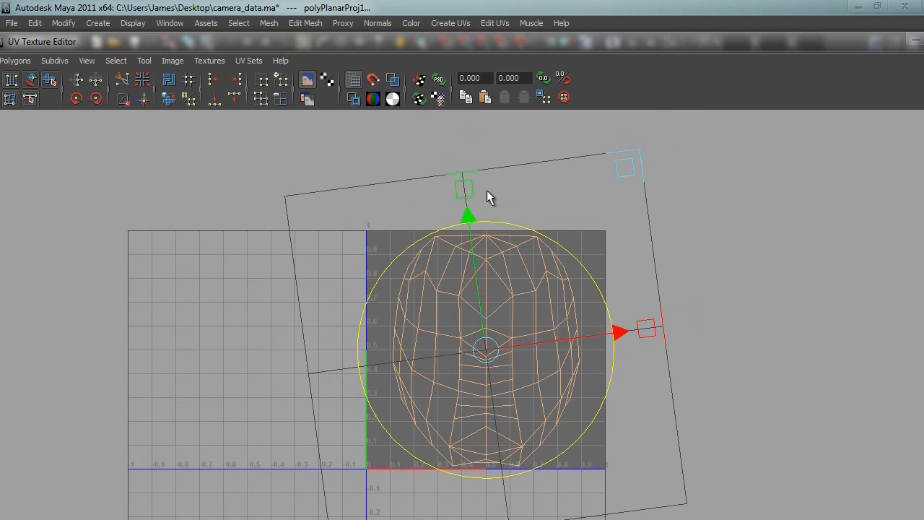
# Export a UV snapshot of the face as the PNG image outUV at 2048 by 2048 with anti-aliased lines.
pyautogui.moveTo(33, 34); pyautogui.dragTo(70, 15)
pyautogui.click(62, 29)
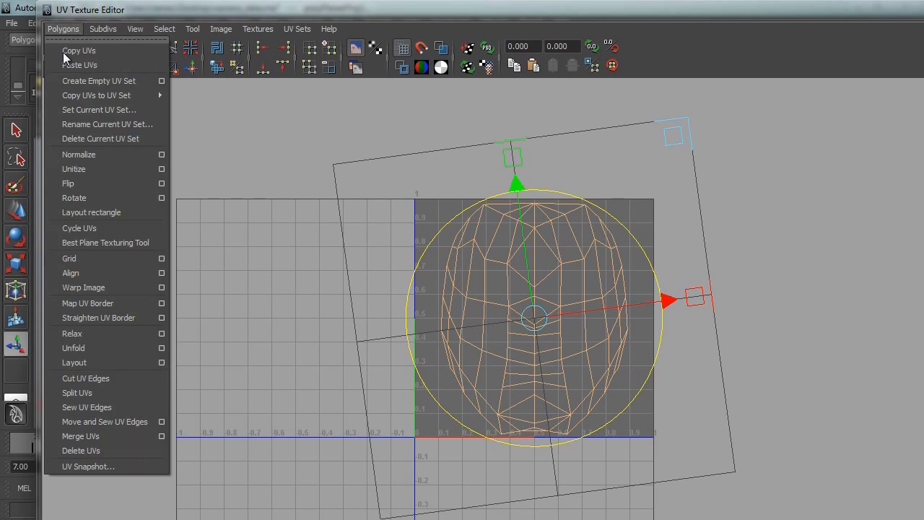
pyautogui.click(90, 468)
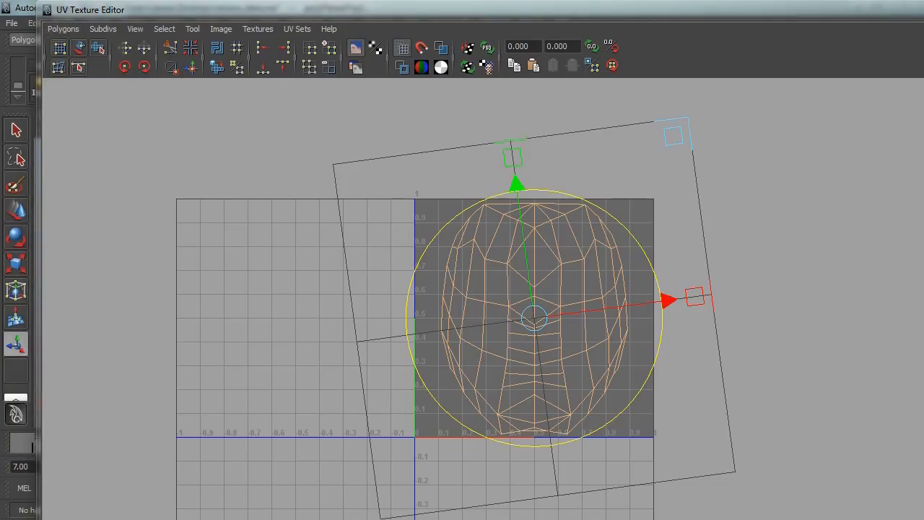
pyautogui.moveTo(922, 177); pyautogui.dragTo(548, 177)
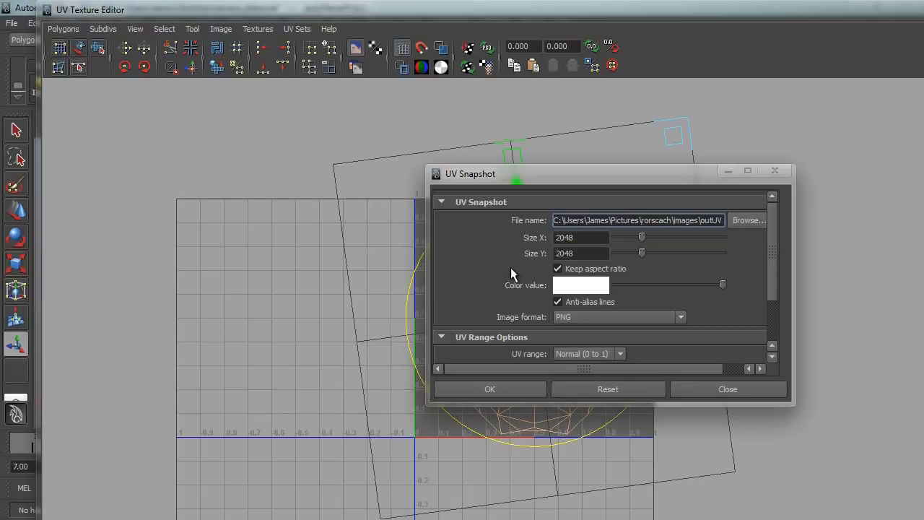
pyautogui.scroll(-2, 510, 267)
pyautogui.scroll(2, 535, 262)
pyautogui.click(498, 388)
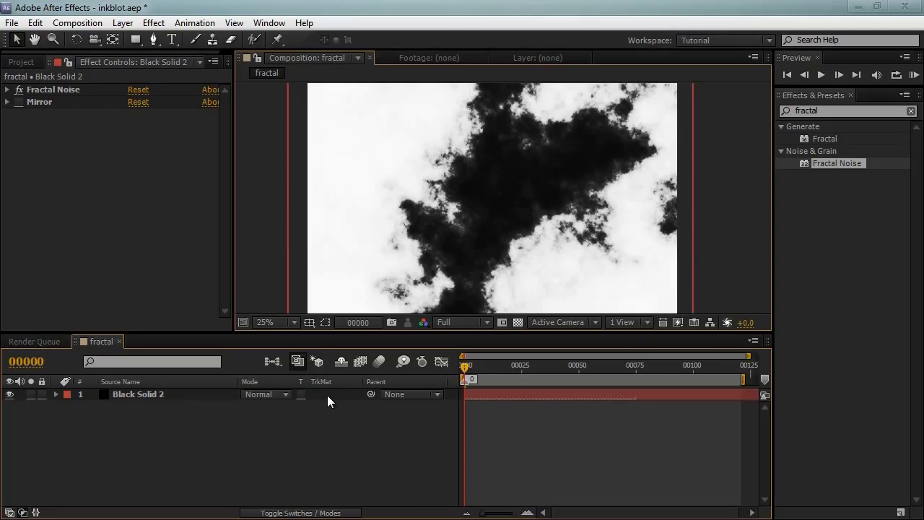
# Switch to After Effects, select the Black Solid 2 layer in the fractal composition and expand its Fractal Noise settings.
pyautogui.click(152, 395)
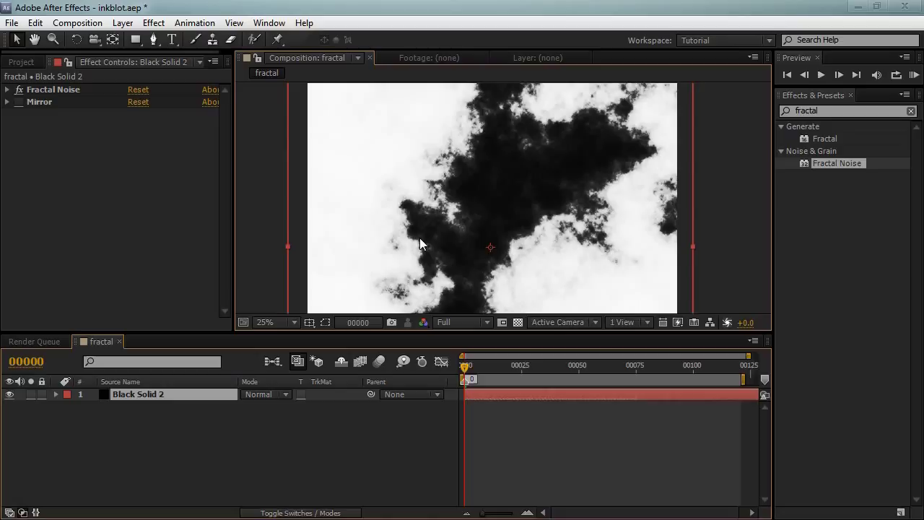
pyautogui.moveTo(439, 230); pyautogui.dragTo(402, 269)
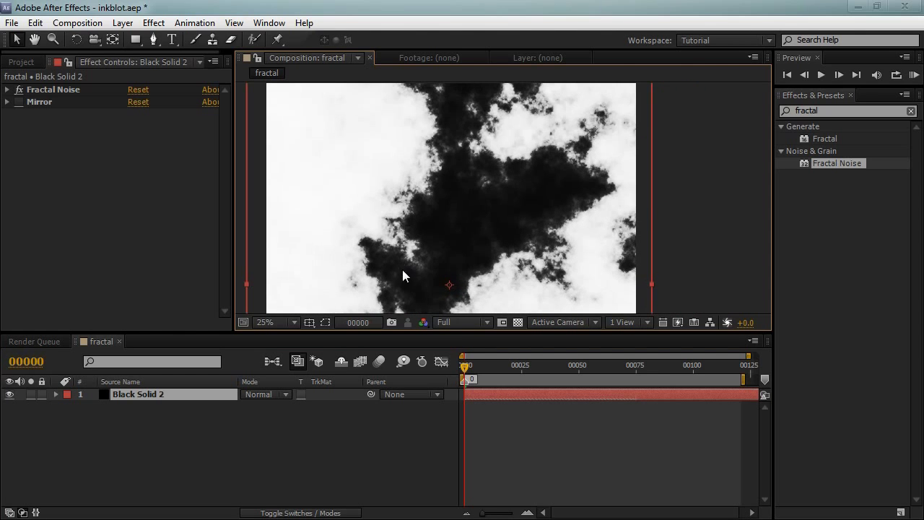
pyautogui.click(7, 90)
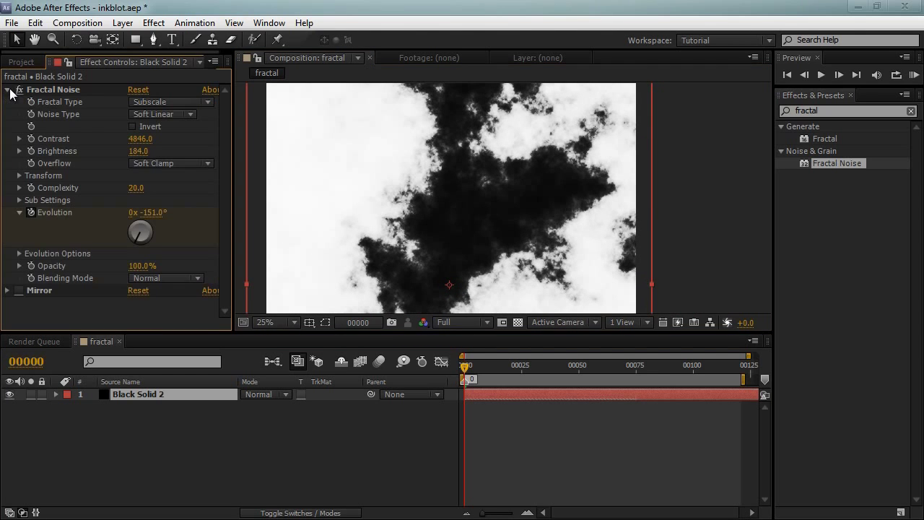
# Try the Basic fractal type in Fractal Noise, compare the blot's detail and restore the Subscale type.
pyautogui.click(140, 103)
pyautogui.click(143, 116)
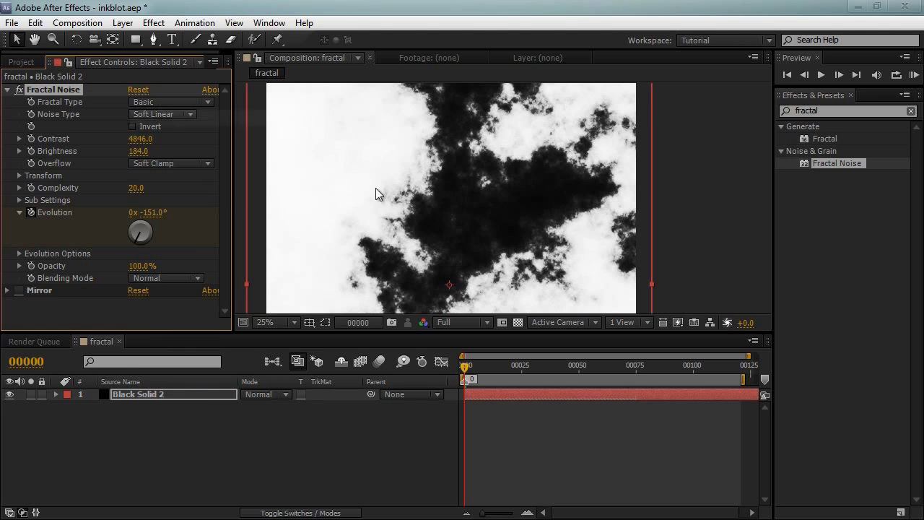
pyautogui.scroll(2, 378, 189)
pyautogui.moveTo(435, 230); pyautogui.dragTo(436, 149)
pyautogui.click(144, 103)
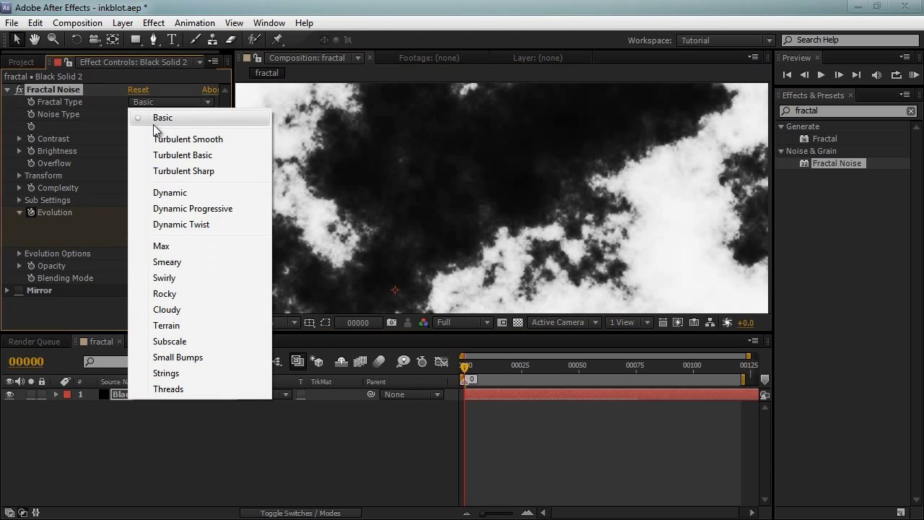
pyautogui.click(173, 340)
pyautogui.scroll(-2, 469, 225)
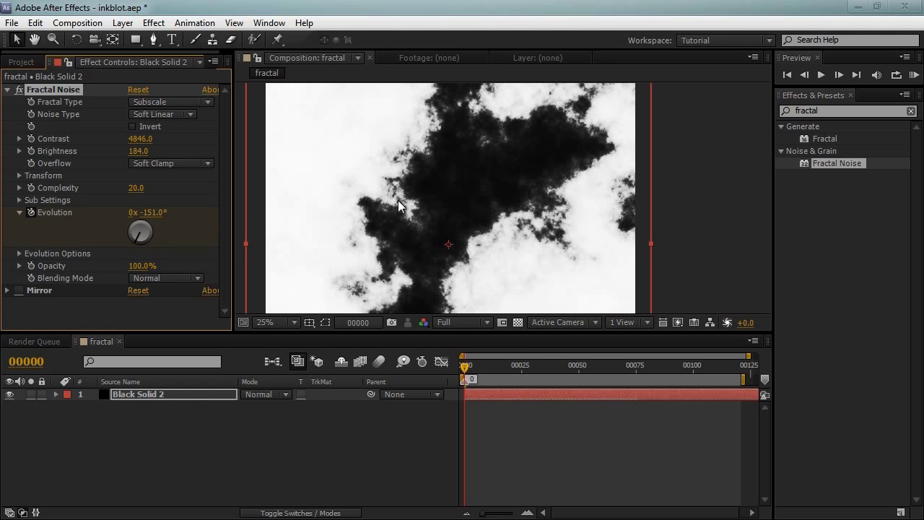
pyautogui.moveTo(349, 256); pyautogui.dragTo(344, 220)
pyautogui.scroll(-1, 366, 219)
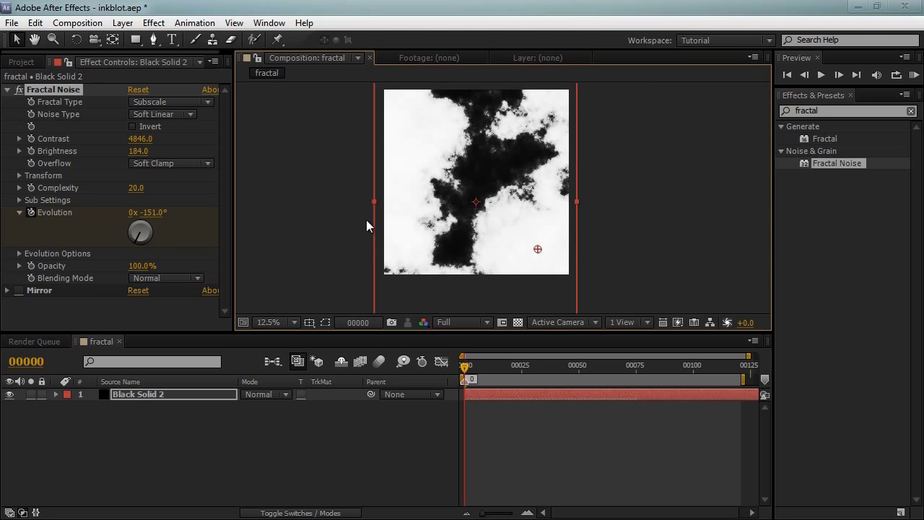
pyautogui.scroll(1, 434, 217)
pyautogui.moveTo(440, 156); pyautogui.dragTo(439, 247)
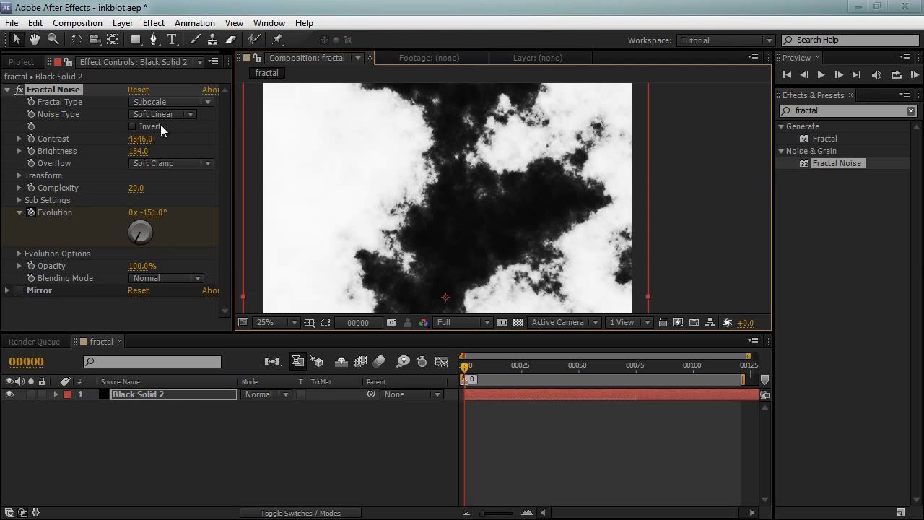
# Try Allow HDR Results as the Fractal Noise overflow, examine the blot's edges and restore Soft Clamp.
pyautogui.click(134, 115)
pyautogui.click(105, 114)
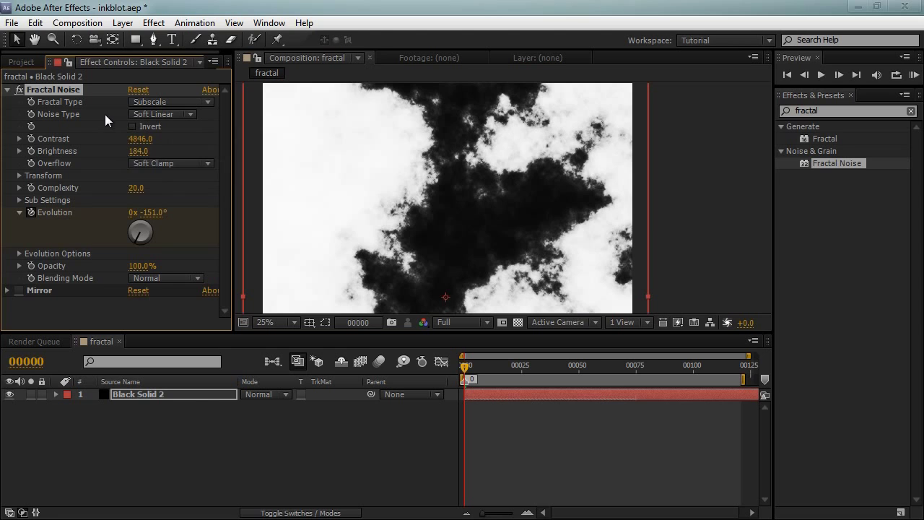
pyautogui.click(137, 164)
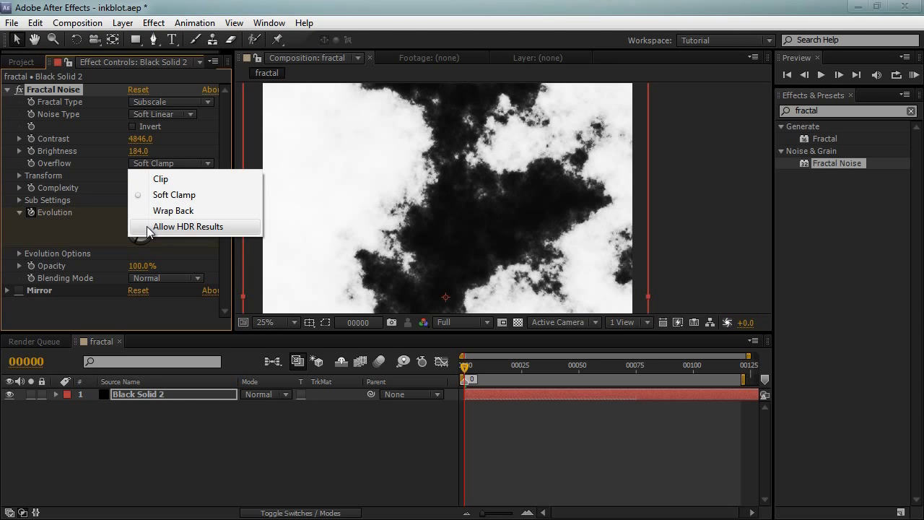
pyautogui.click(111, 143)
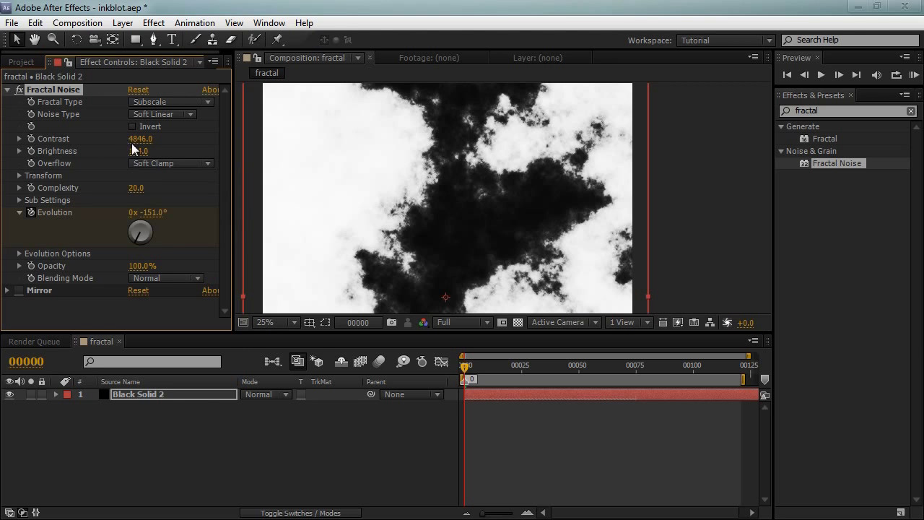
pyautogui.click(153, 162)
pyautogui.click(136, 241)
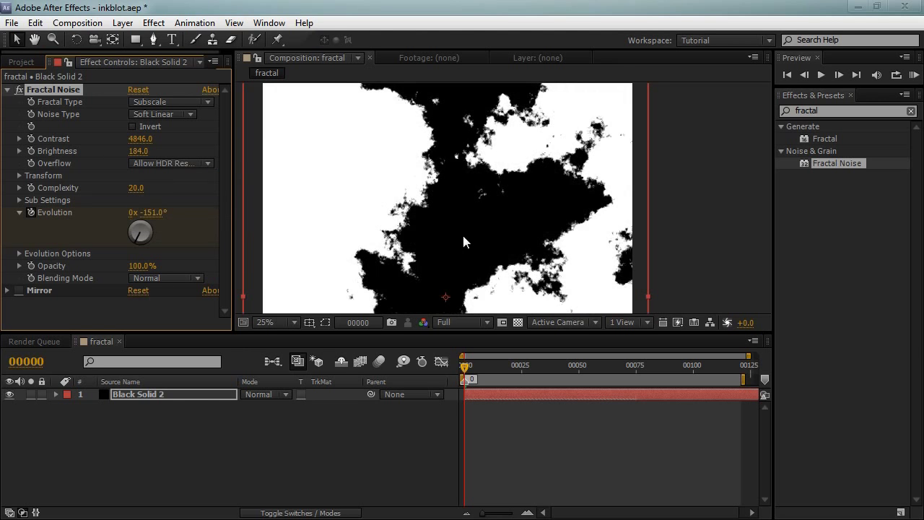
pyautogui.moveTo(466, 232); pyautogui.dragTo(463, 149)
pyautogui.scroll(2, 462, 152)
pyautogui.moveTo(384, 131); pyautogui.dragTo(404, 208)
pyautogui.click(164, 163)
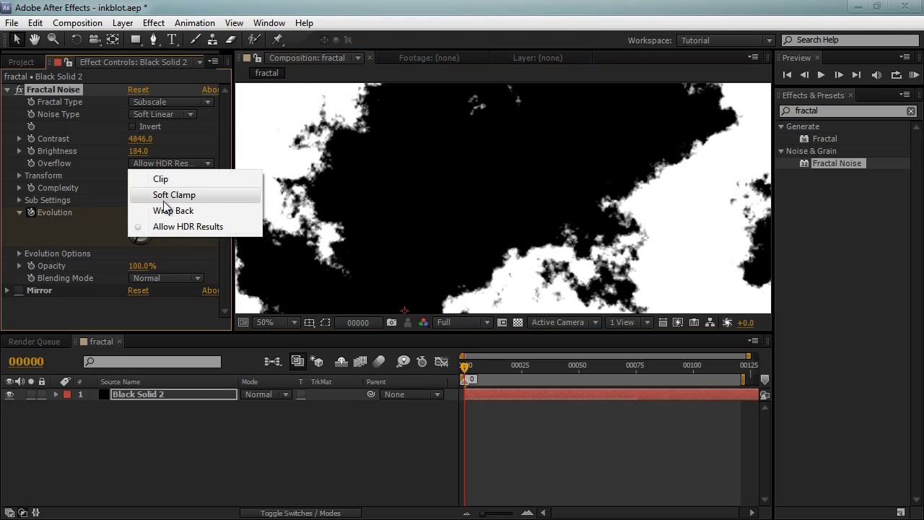
pyautogui.click(167, 193)
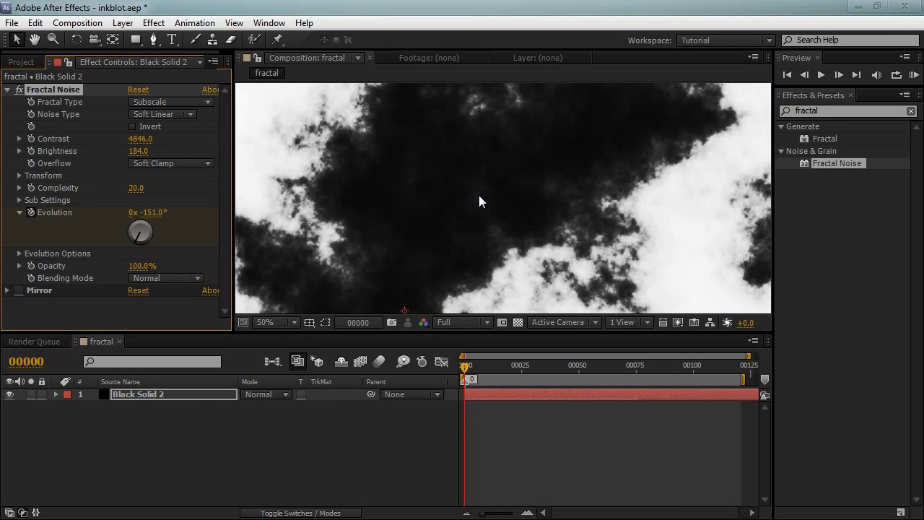
pyautogui.scroll(-2, 542, 181)
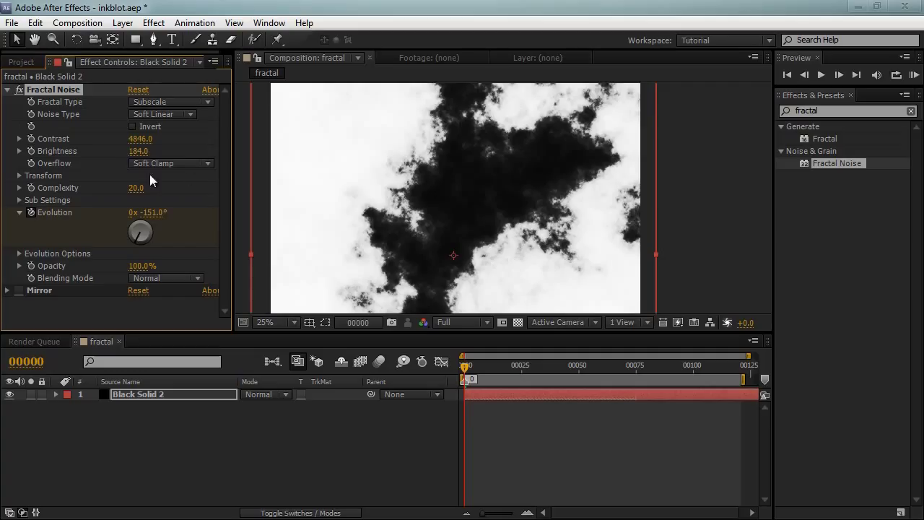
# Set the Fractal Noise contrast to 0 and raise it gradually to about 738.
pyautogui.click(130, 139)
pyautogui.write('0')
pyautogui.press('Return')
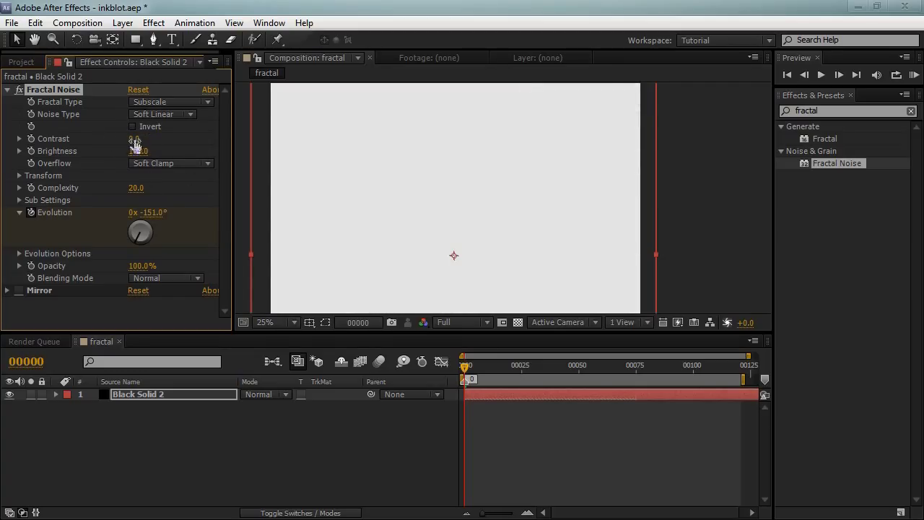
pyautogui.moveTo(135, 141); pyautogui.dragTo(687, 152)
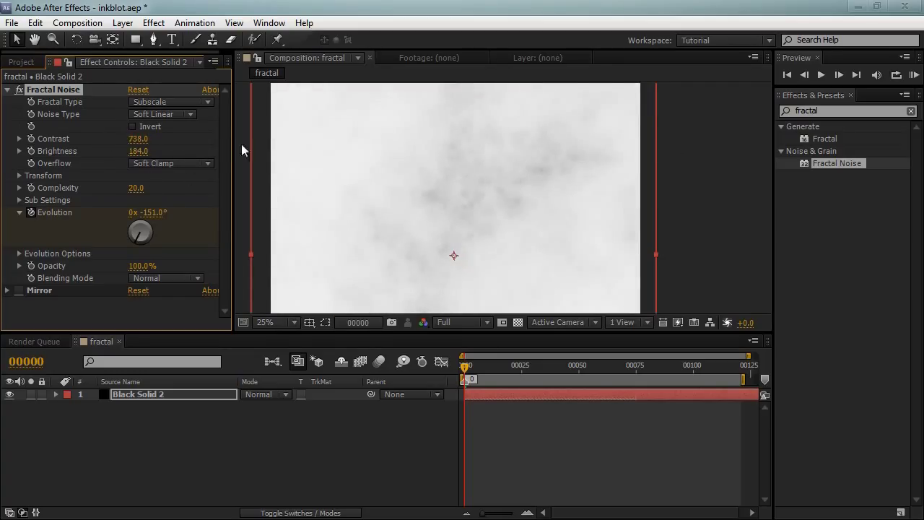
# Set the Fractal Noise contrast to 2000 and examine the softness of the blot's edges.
pyautogui.click(131, 139)
pyautogui.write('2000')
pyautogui.press('Return')
pyautogui.scroll(2, 435, 196)
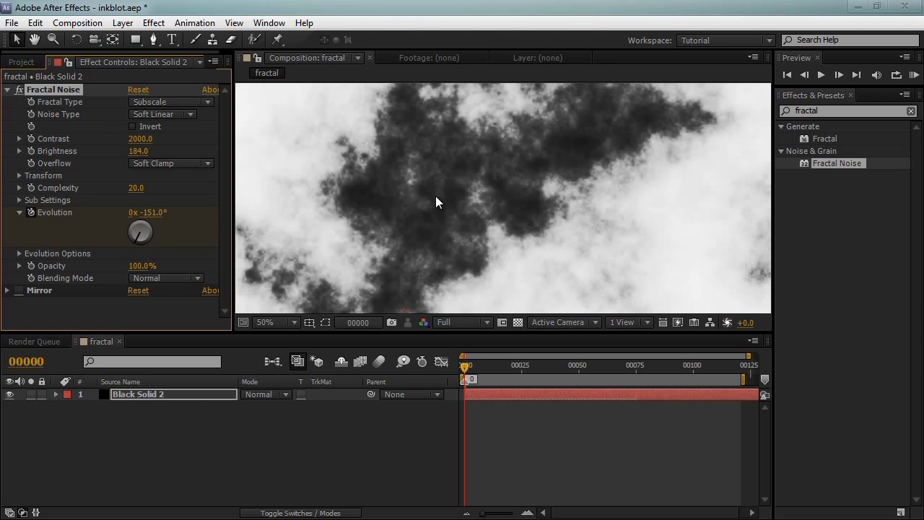
pyautogui.moveTo(382, 185); pyautogui.dragTo(492, 229)
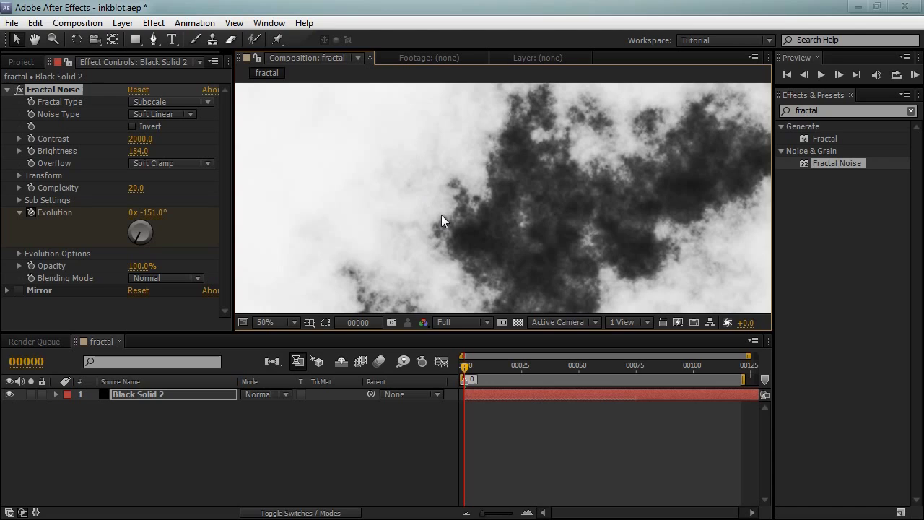
pyautogui.scroll(-2, 362, 172)
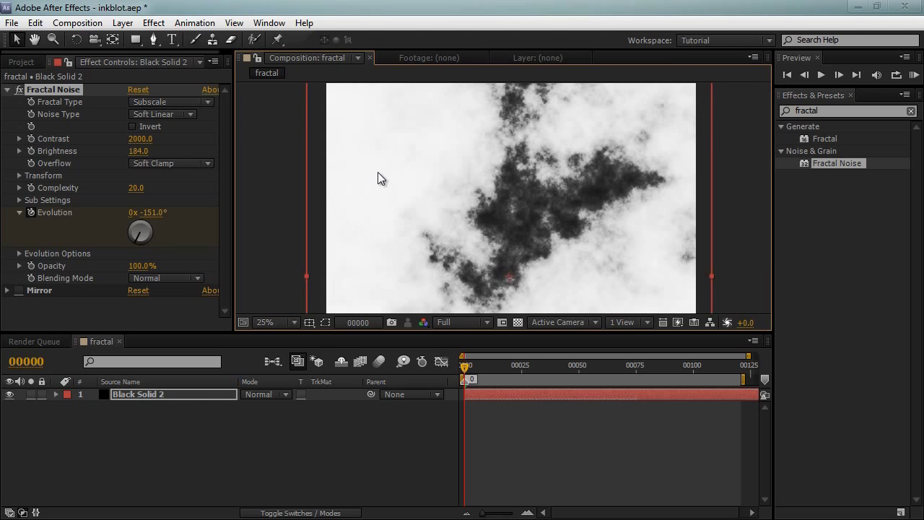
pyautogui.scroll(-1, 379, 172)
pyautogui.scroll(1, 505, 212)
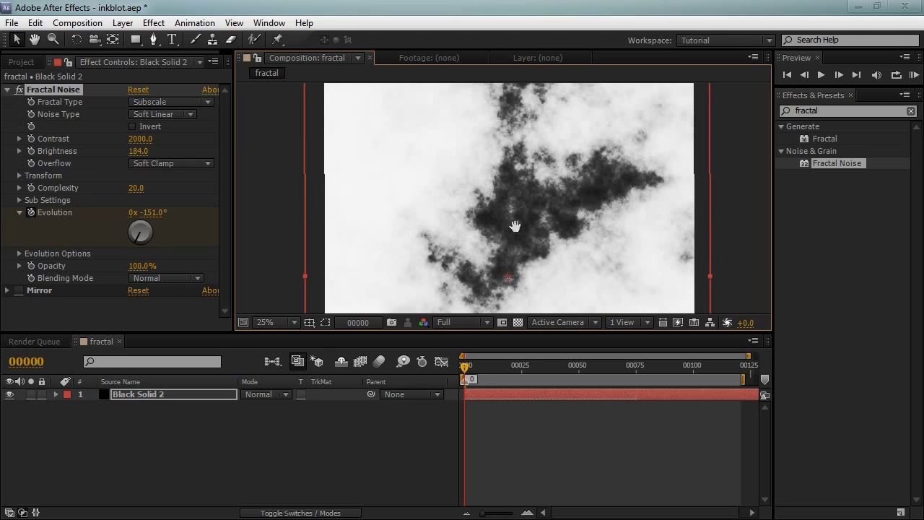
# Set the Fractal Noise contrast to 4800 and examine the blot's edges.
pyautogui.moveTo(515, 225); pyautogui.dragTo(504, 182)
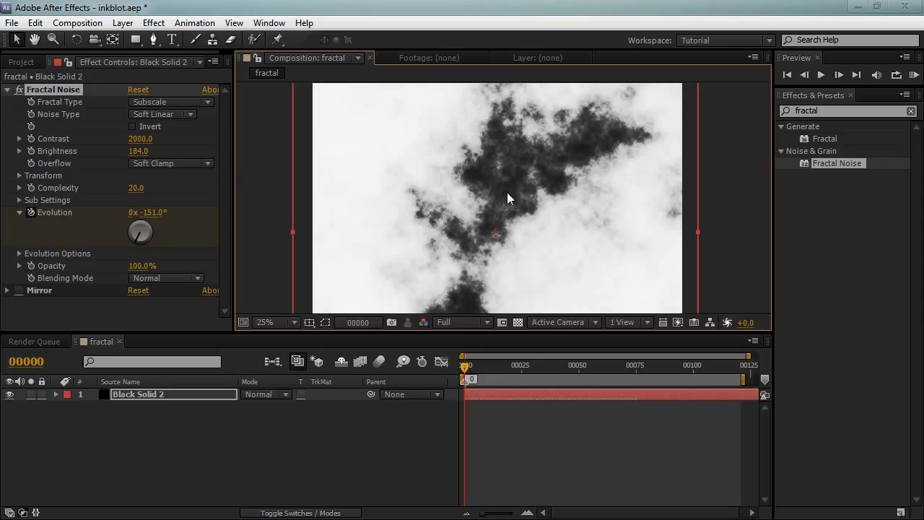
pyautogui.click(141, 139)
pyautogui.write('4800')
pyautogui.click(184, 139)
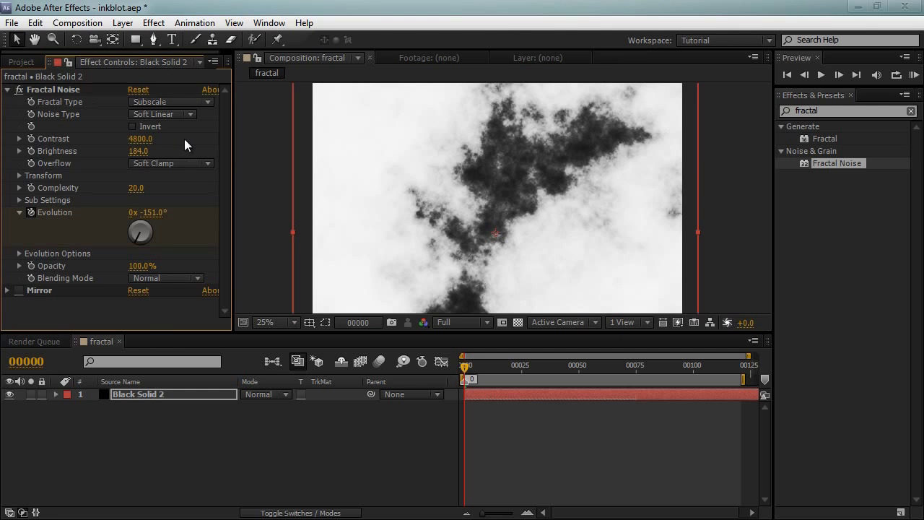
pyautogui.moveTo(488, 186); pyautogui.dragTo(487, 221)
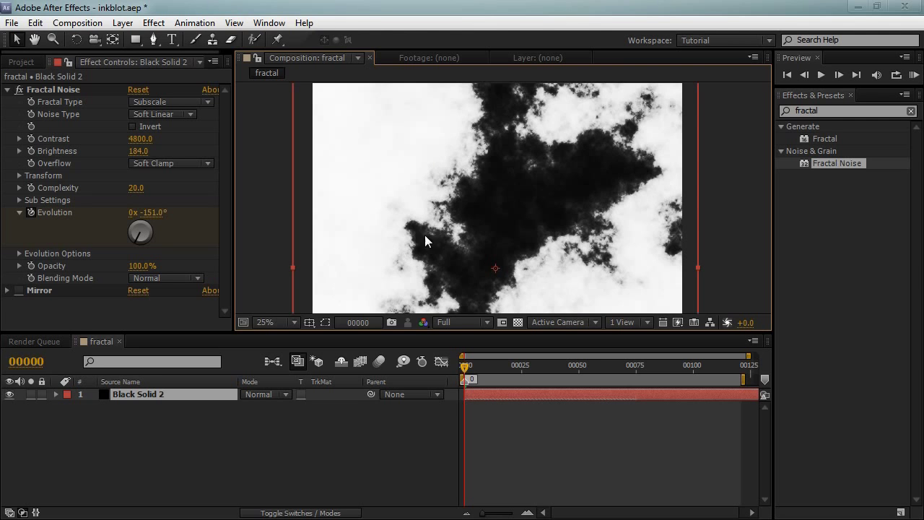
pyautogui.moveTo(433, 215); pyautogui.dragTo(434, 156)
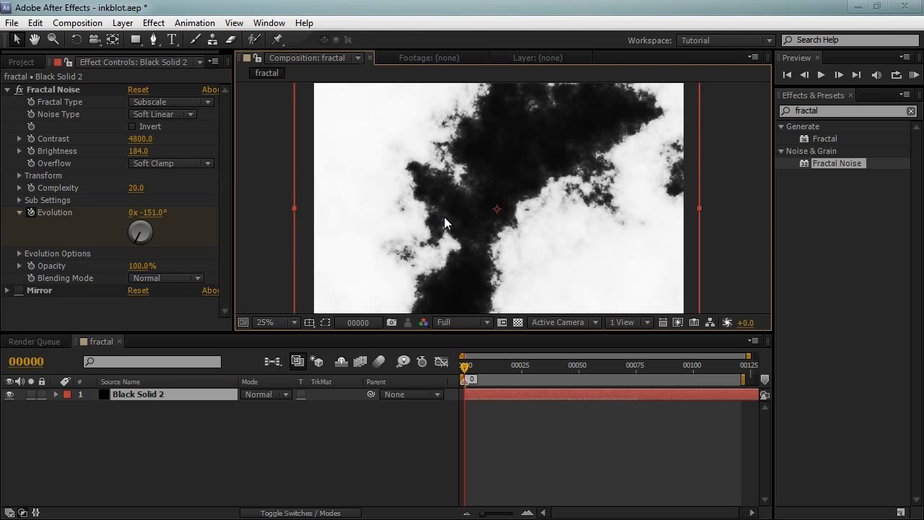
pyautogui.press('.')
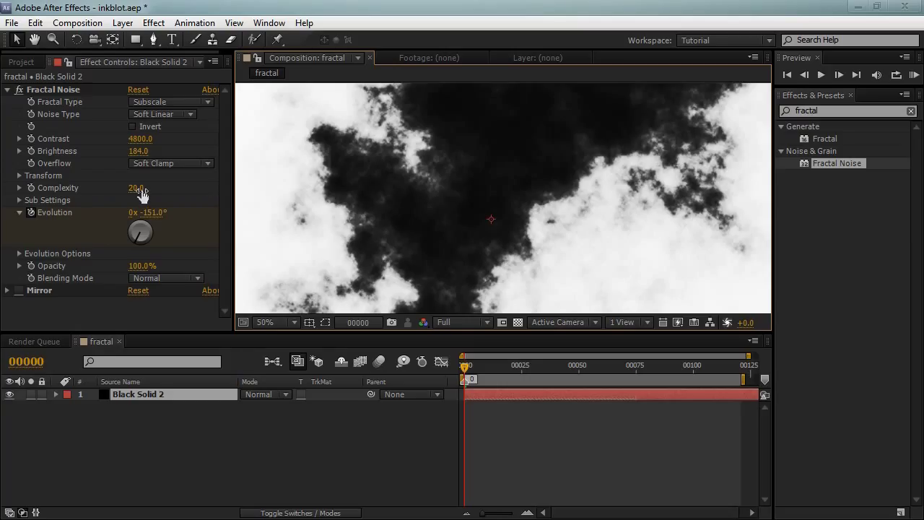
pyautogui.press(',')
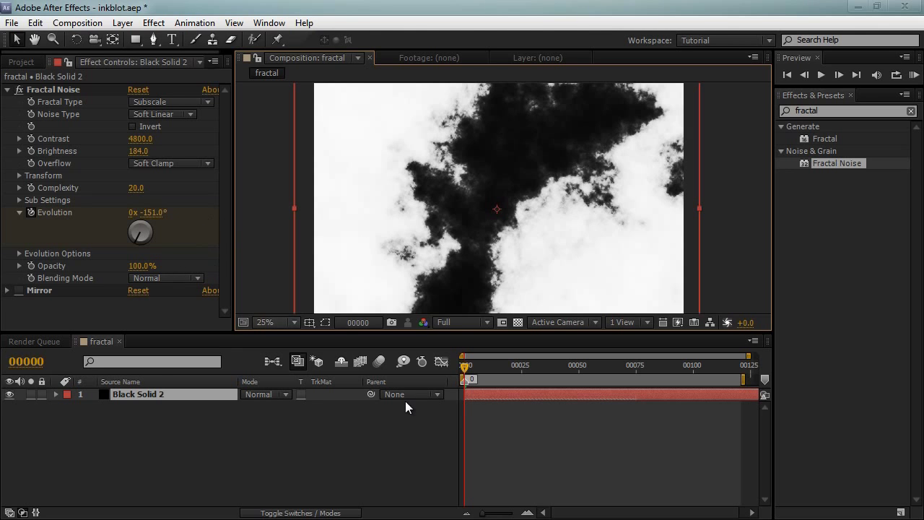
# Scrub the timeline to frame 41 and preview the unmirrored inkblot animation.
pyautogui.moveTo(464, 380); pyautogui.dragTo(558, 368)
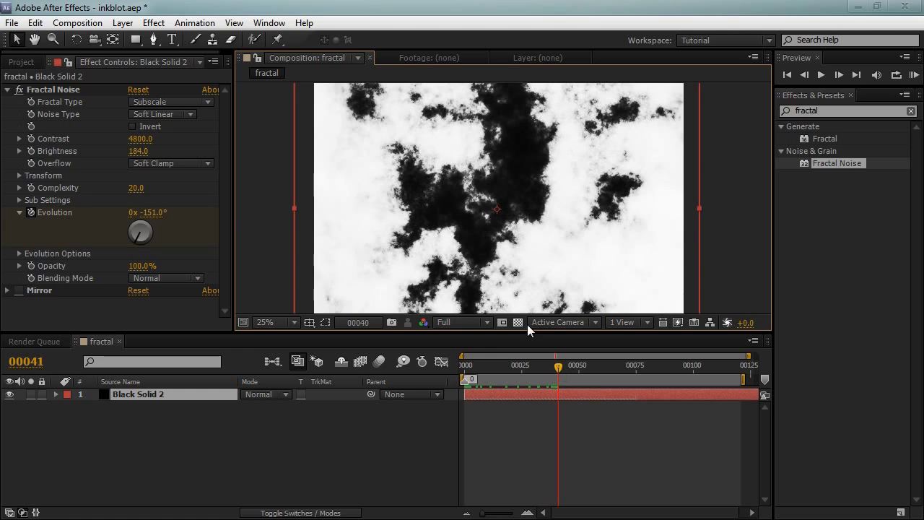
pyautogui.scroll(2, 401, 201)
pyautogui.moveTo(399, 198); pyautogui.dragTo(478, 200)
pyautogui.press('KP_0')
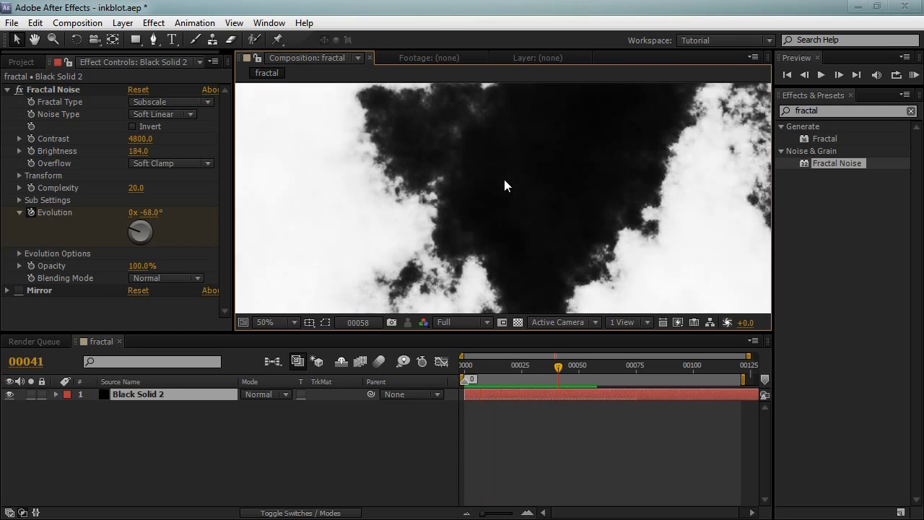
pyautogui.press('space')
pyautogui.scroll(-1, 547, 180)
pyautogui.scroll(-1, 546, 179)
pyautogui.moveTo(546, 180); pyautogui.dragTo(549, 203)
pyautogui.scroll(1, 549, 209)
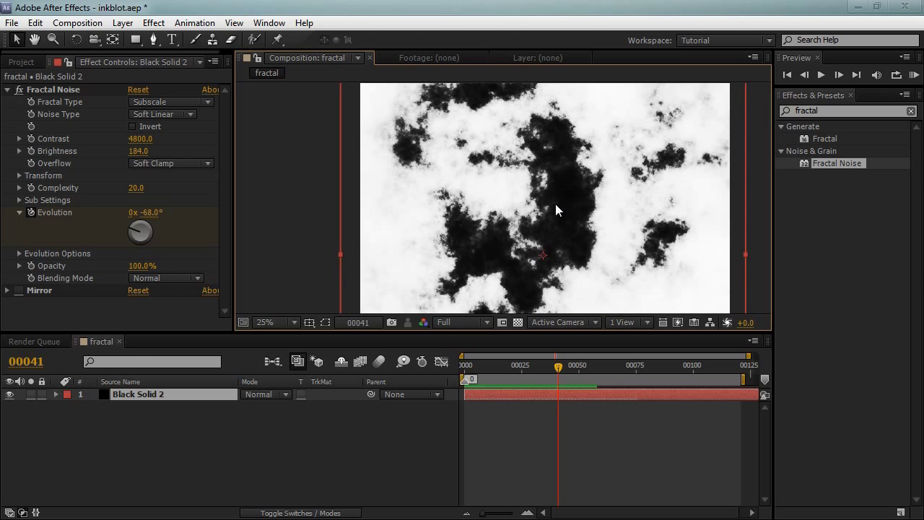
# Enable the Mirror effect on Black Solid 2 and preview the symmetrical inkblot animation.
pyautogui.click(33, 289)
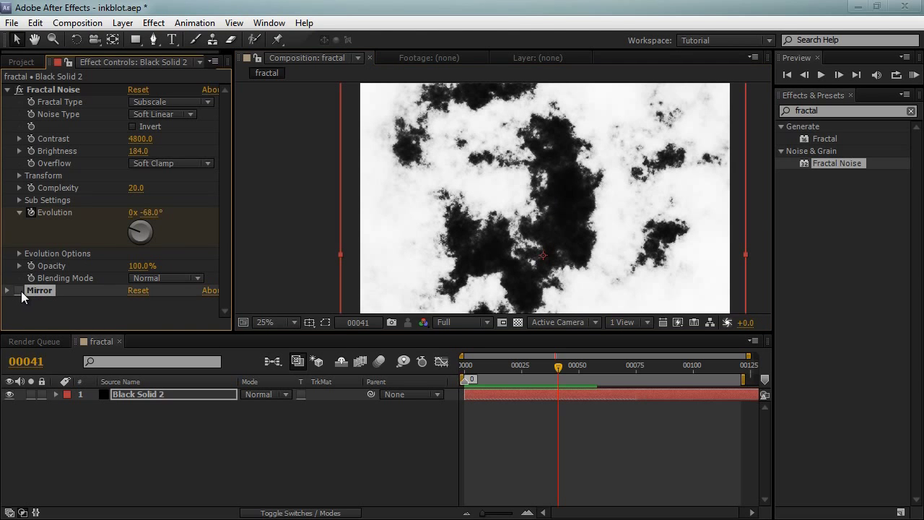
pyautogui.click(19, 290)
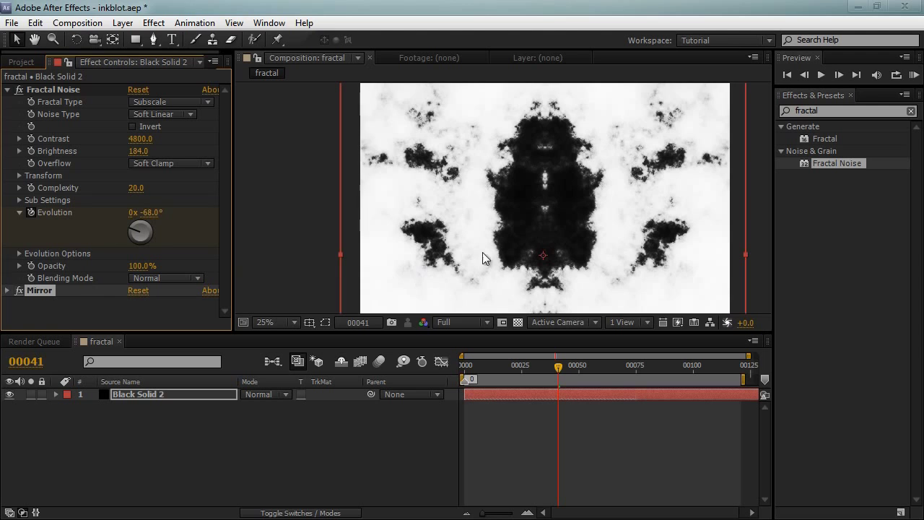
pyautogui.scroll(-1, 506, 216)
pyautogui.scroll(1, 523, 273)
pyautogui.moveTo(522, 268); pyautogui.dragTo(492, 246)
pyautogui.press('KP_0')
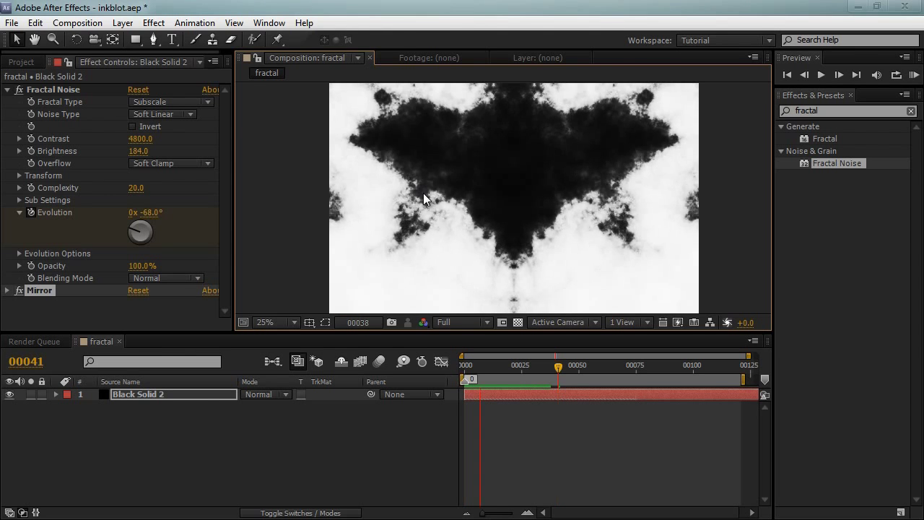
pyautogui.press('space')
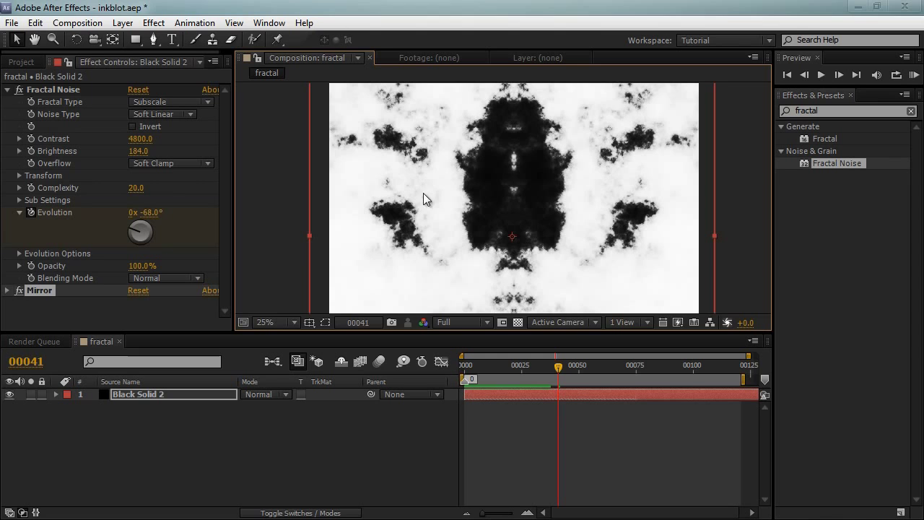
pyautogui.press('space')
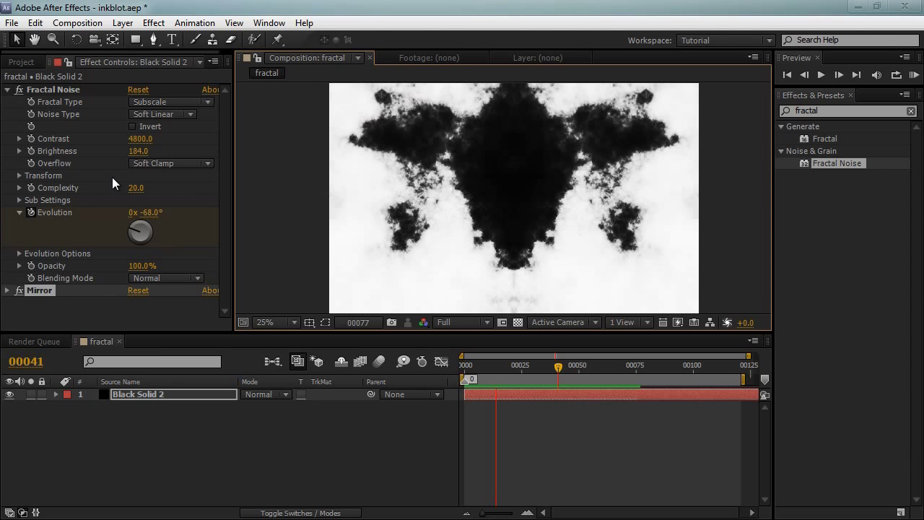
pyautogui.press('space')
# Check the Fractal Noise Transform settings, collapse the effect and preview the full mirrored animation.
pyautogui.click(18, 176)
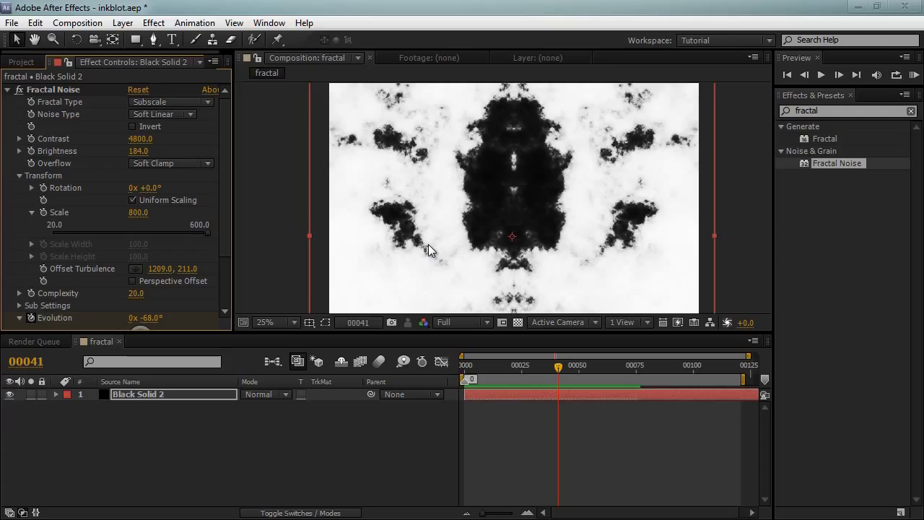
pyautogui.press(',')
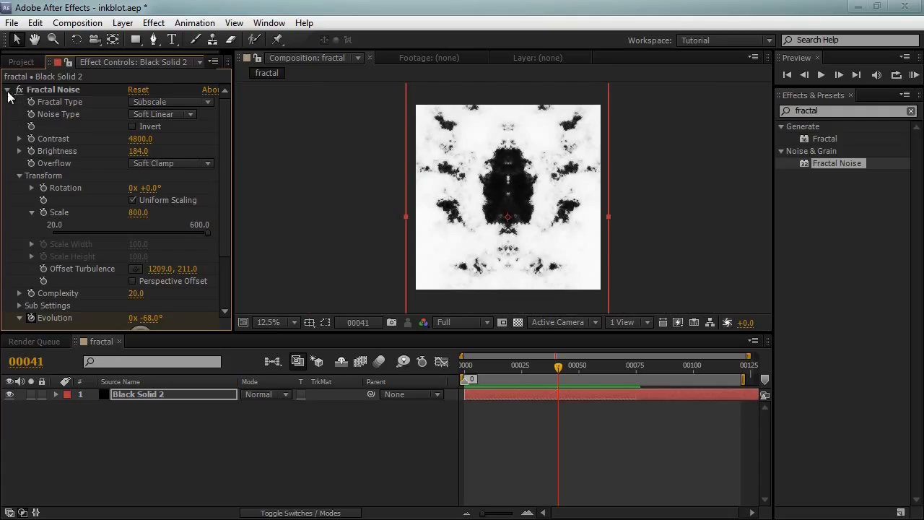
pyautogui.click(7, 90)
pyautogui.click(271, 432)
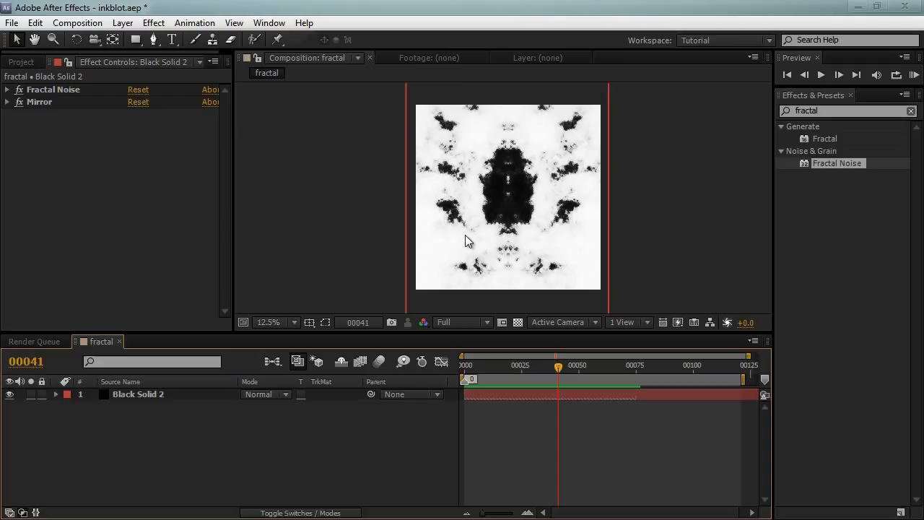
pyautogui.press('KP_0')
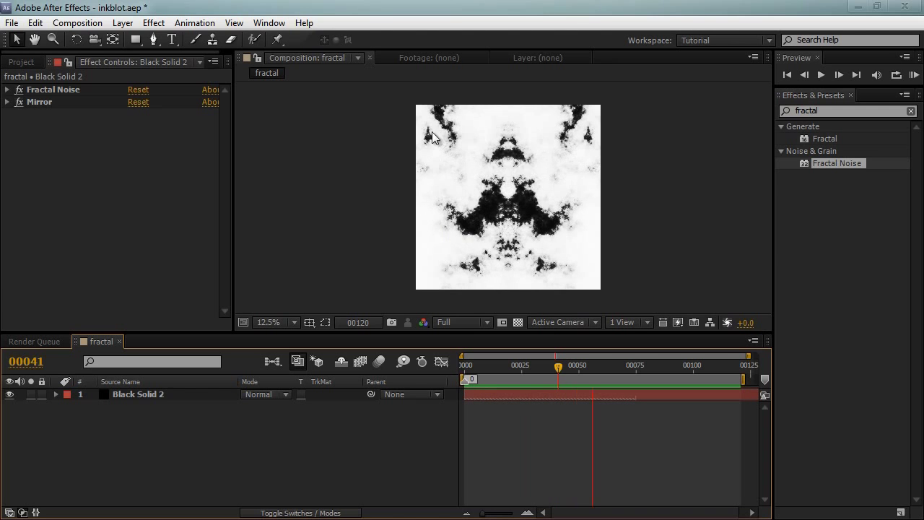
pyautogui.press('space')
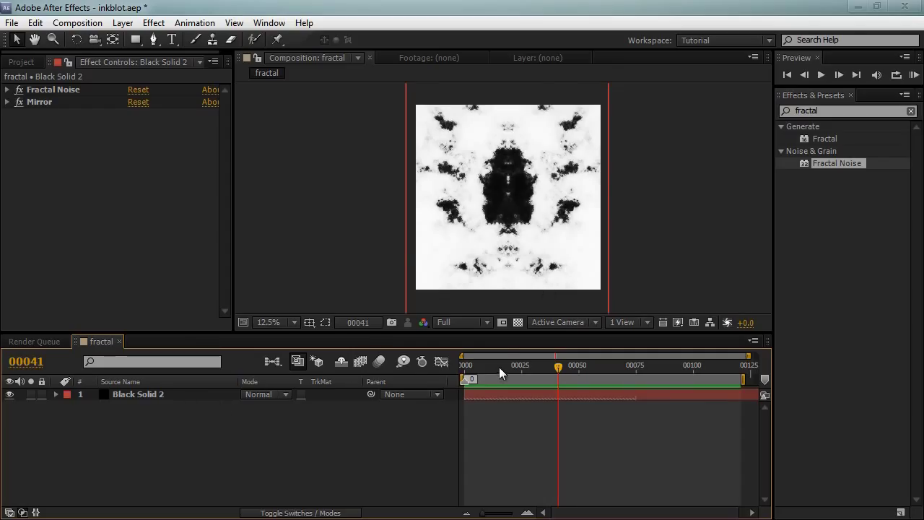
# Reveal Black Solid 2's mask at frame 0, set Mask 1's mode to Add and preview the masked inkblot.
pyautogui.moveTo(497, 366); pyautogui.dragTo(448, 370)
pyautogui.click(170, 394)
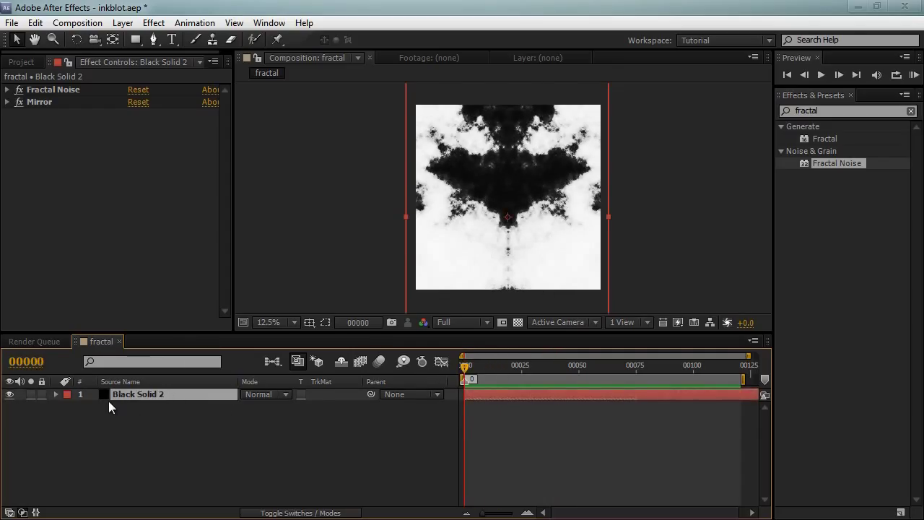
pyautogui.press('m')
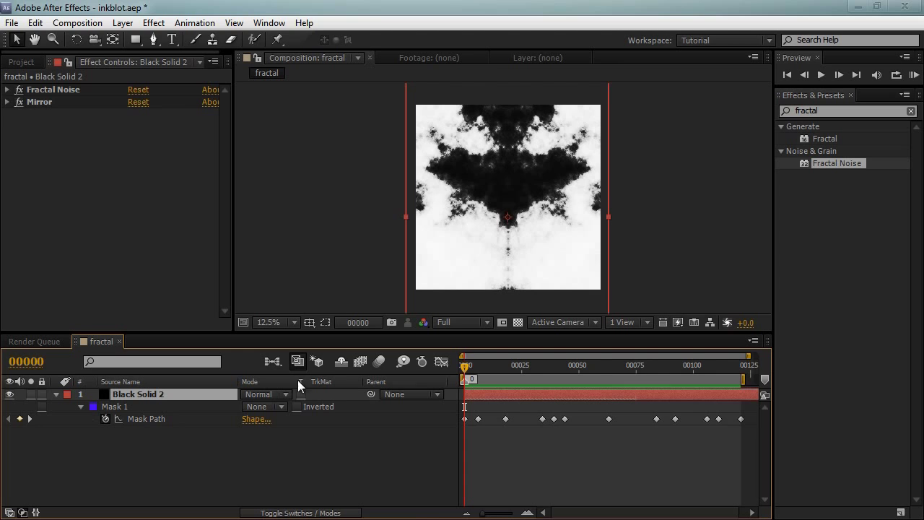
pyautogui.click(258, 408)
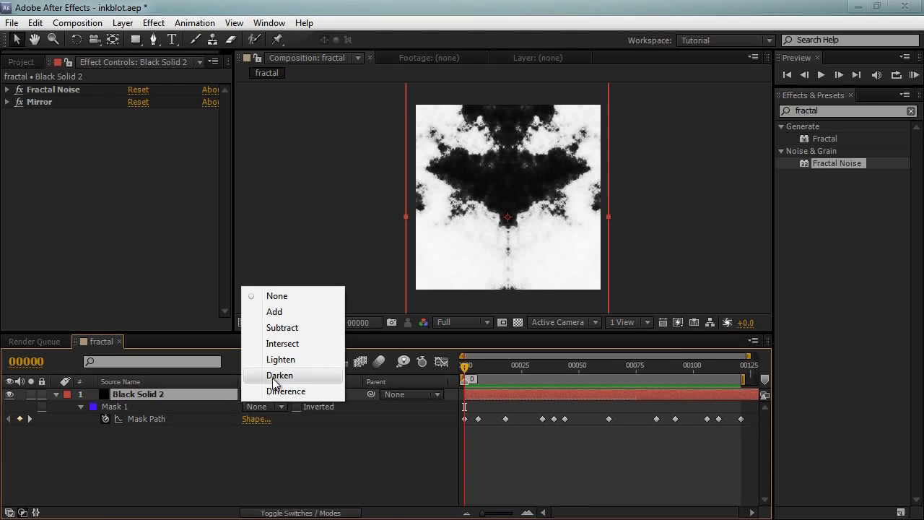
pyautogui.click(281, 311)
pyautogui.scroll(1, 399, 166)
pyautogui.moveTo(399, 167)
pyautogui.mouseDown()
pyautogui.moveTo(402, 254)
pyautogui.moveTo(403, 180)
pyautogui.mouseUp()
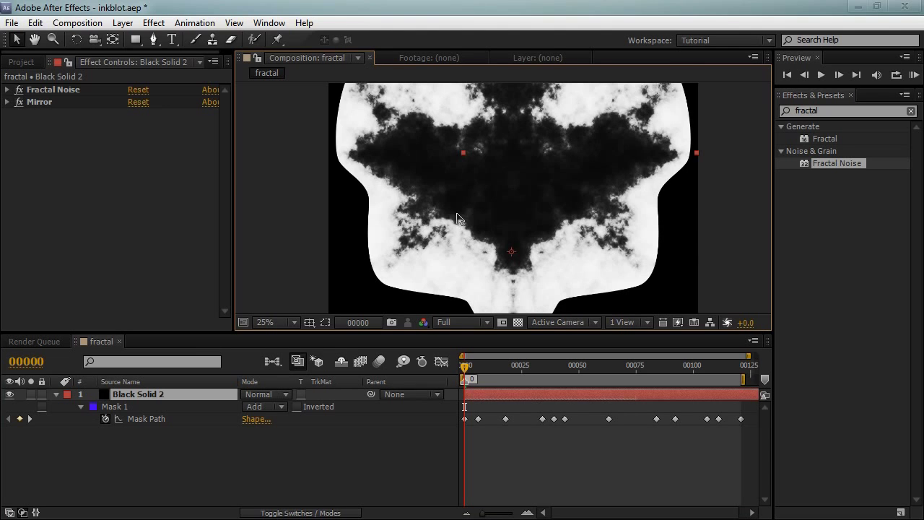
pyautogui.press('KP_0')
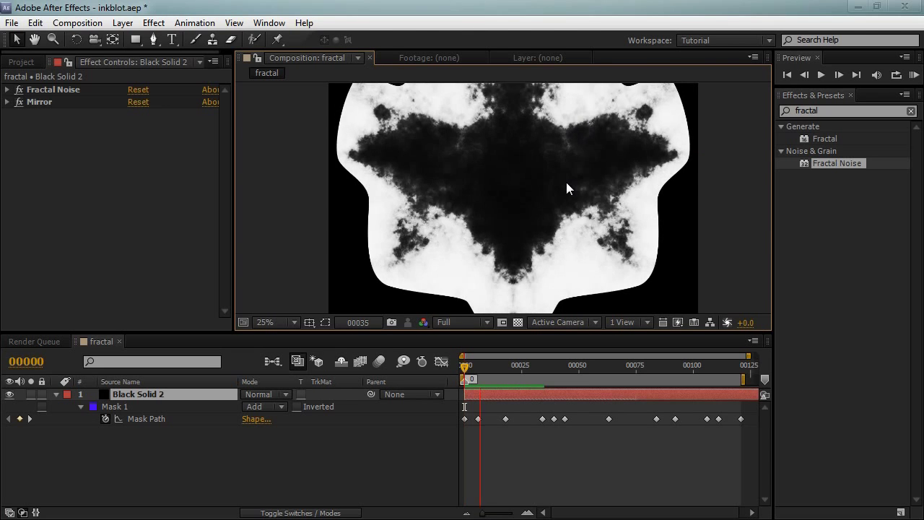
pyautogui.press('space')
pyautogui.moveTo(566, 153); pyautogui.dragTo(568, 249)
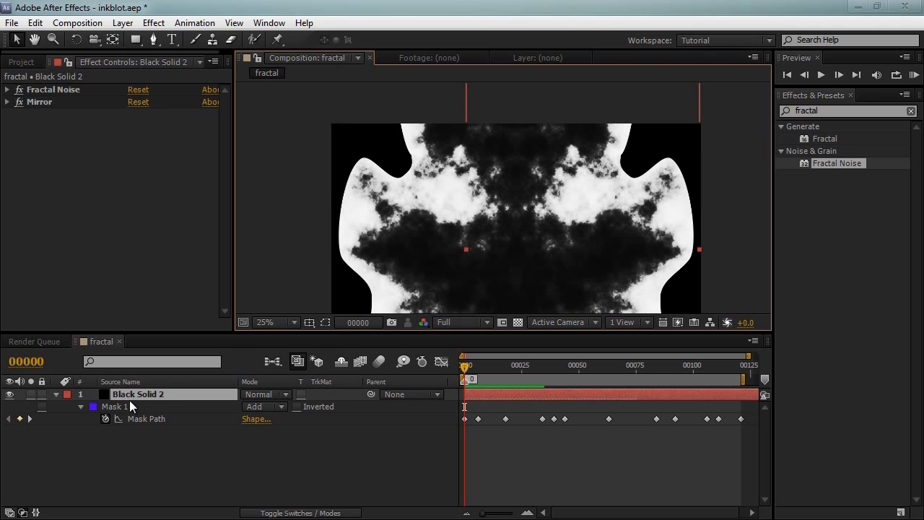
# Set Mask 1's mode to None, display its outline and examine the animated mask shape at frames 34 and 75.
pyautogui.click(261, 406)
pyautogui.click(261, 295)
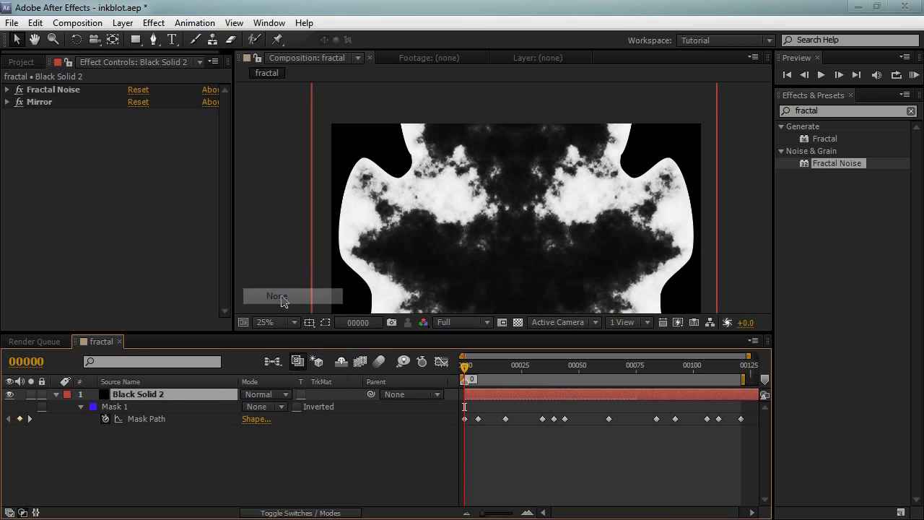
pyautogui.click(315, 324)
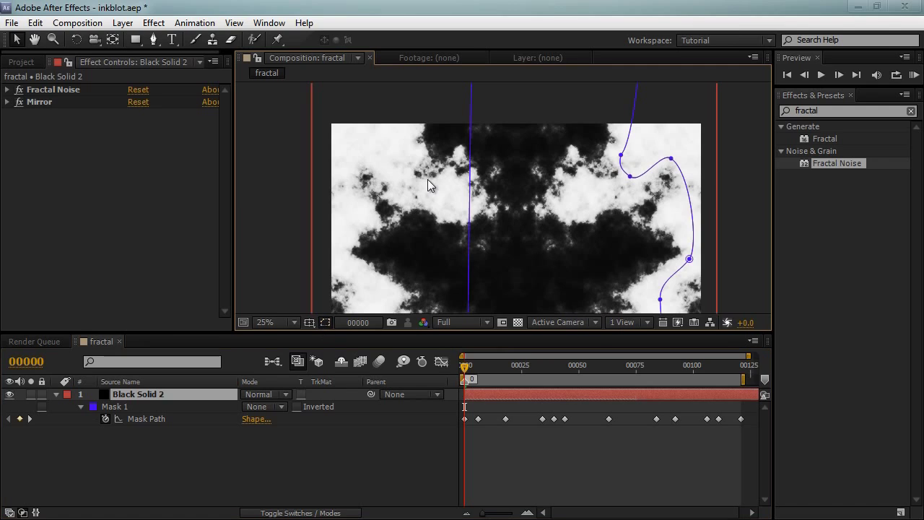
pyautogui.press(',')
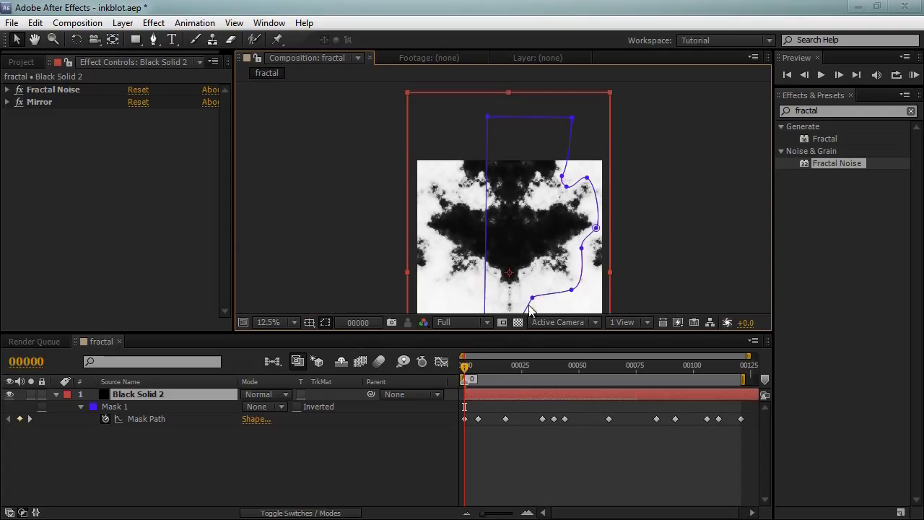
pyautogui.moveTo(579, 250); pyautogui.dragTo(539, 200)
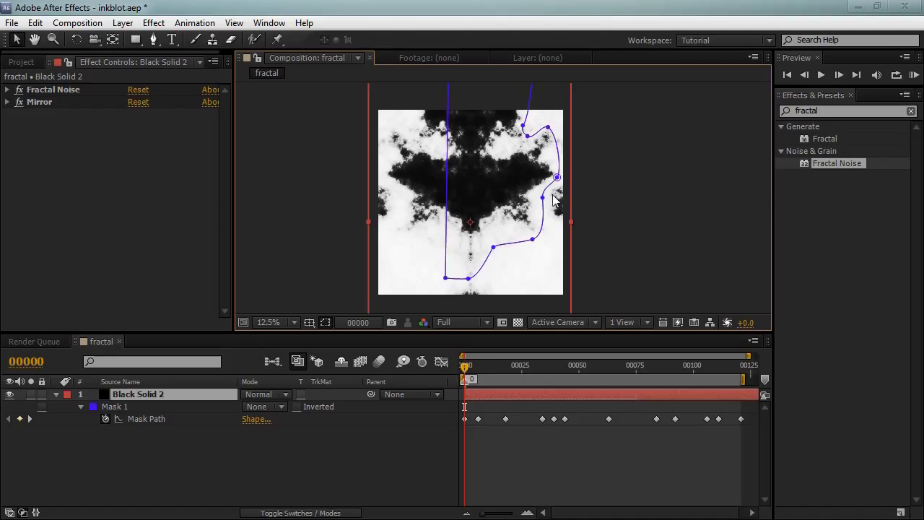
pyautogui.moveTo(465, 369); pyautogui.dragTo(542, 366)
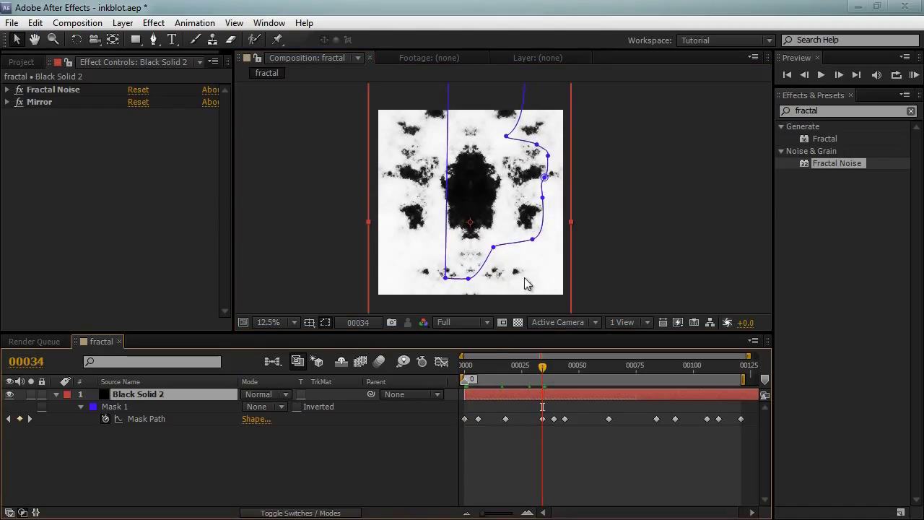
pyautogui.moveTo(544, 366); pyautogui.dragTo(636, 366)
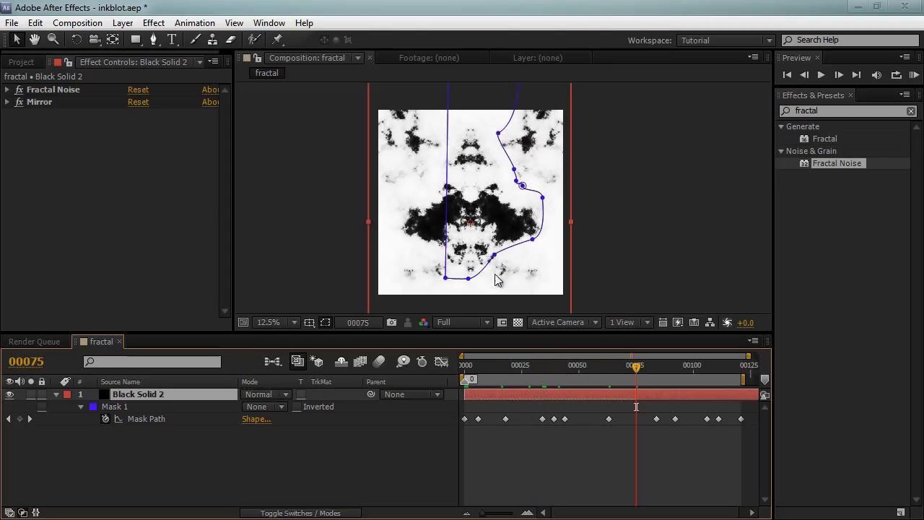
# Switch Mask 1's mode from None back to Add and start a preview of the masked animation.
pyautogui.click(266, 408)
pyautogui.click(278, 311)
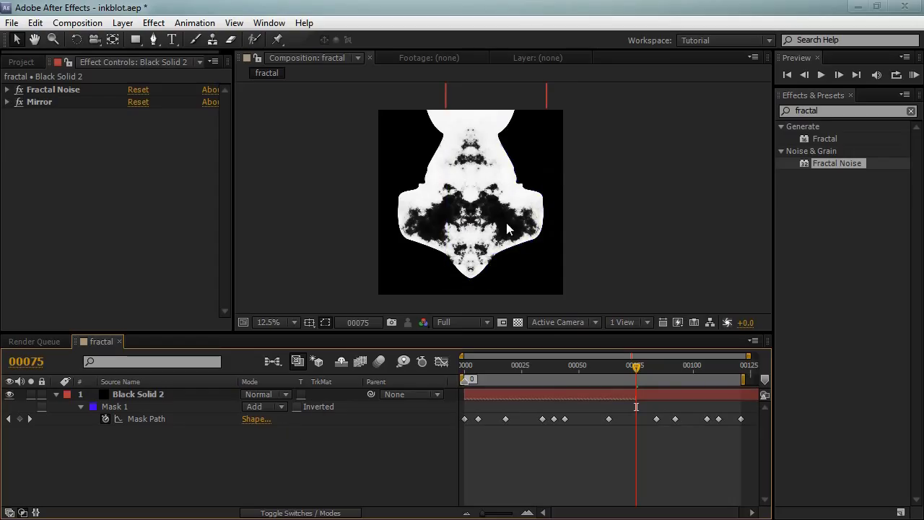
pyautogui.press('KP_0')
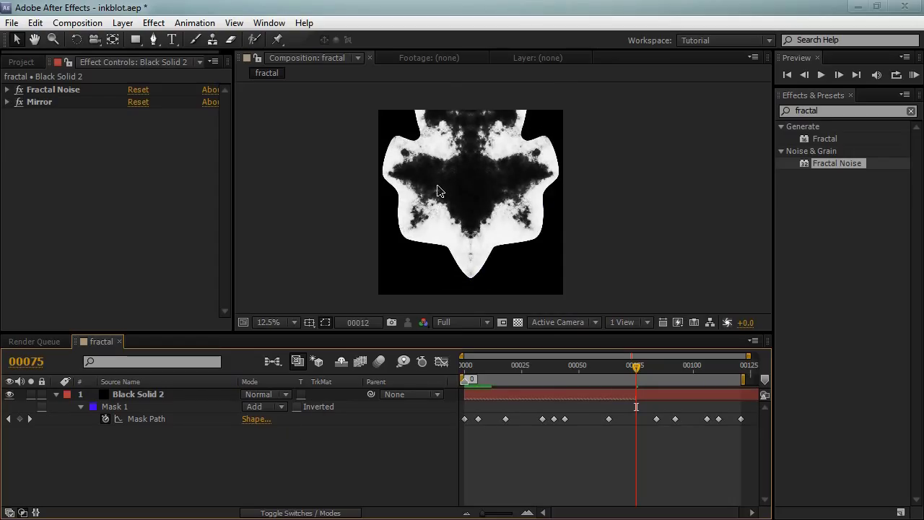